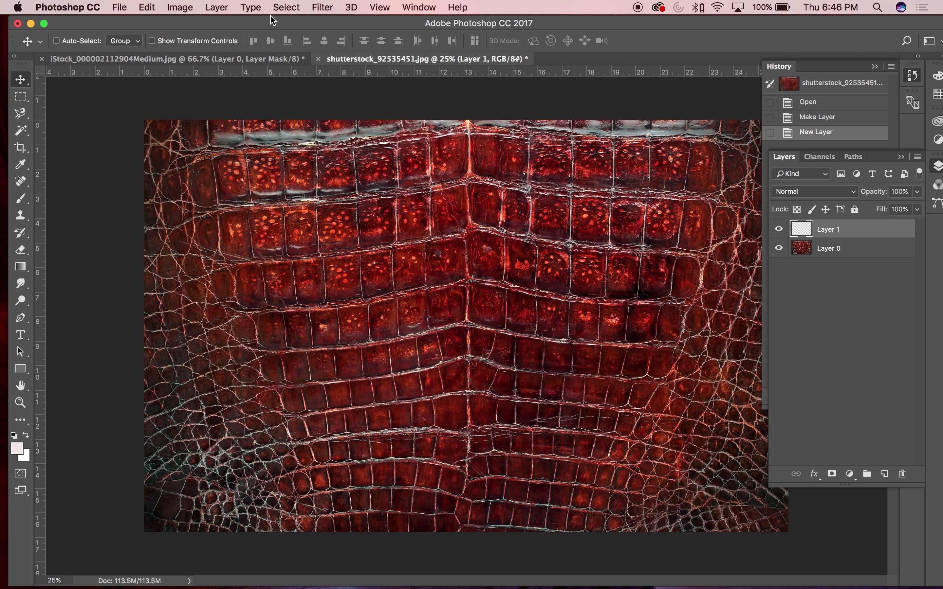
Hide Photoshop and browse the Type Demo folder in Finder, previewing the texture images
{"action": "left_click", "coordinate": [31, 24]}
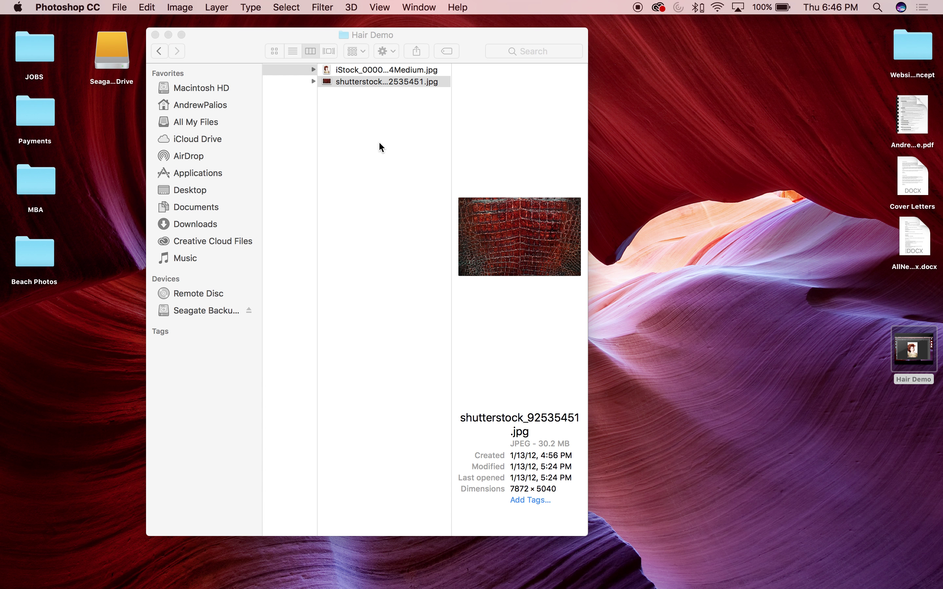
{"action": "left_click", "coordinate": [391, 139]}
{"action": "left_click", "coordinate": [431, 84]}
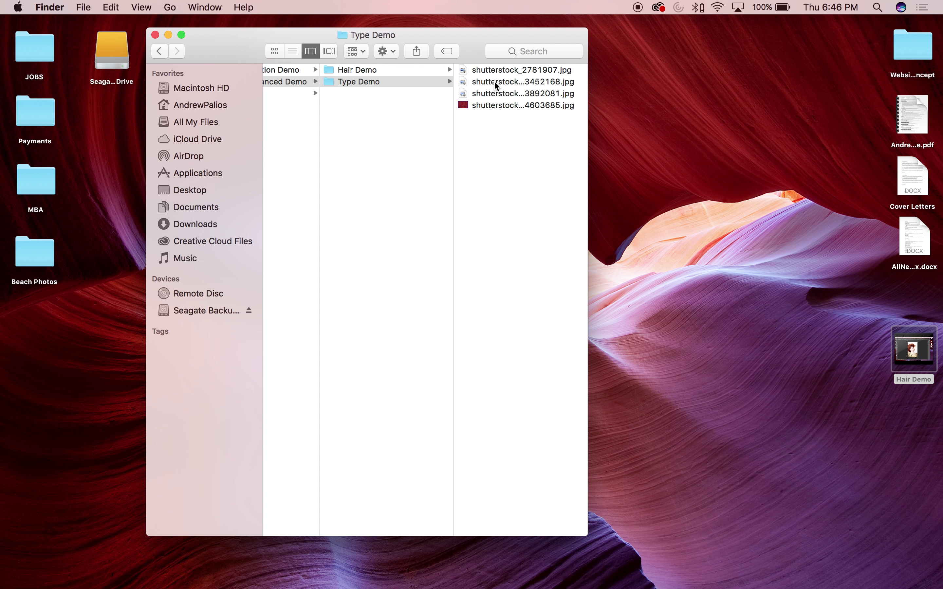
{"action": "left_click", "coordinate": [488, 84]}
{"action": "left_click", "coordinate": [383, 96]}
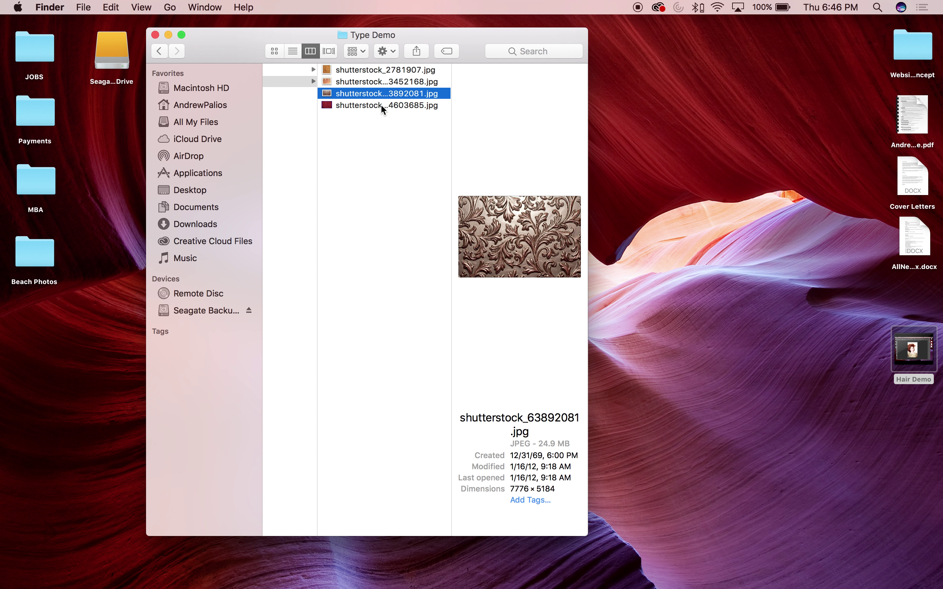
{"action": "left_click", "coordinate": [381, 104]}
Open shutterstock_2781907.jpg in Photoshop via the Dock icon, then return to the leather document
{"action": "left_click", "coordinate": [377, 55]}
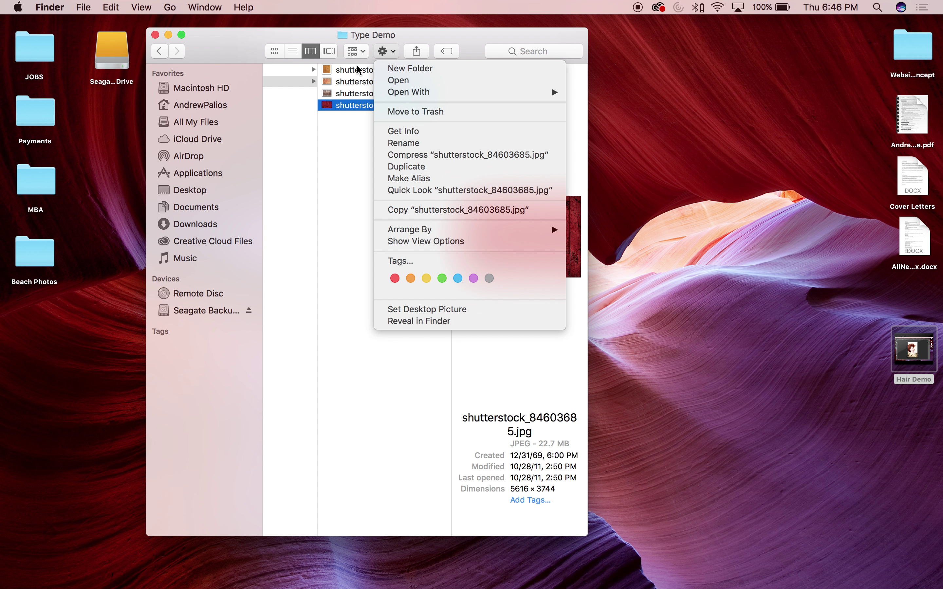
{"action": "left_click", "coordinate": [356, 74]}
{"action": "left_click_drag", "start_coordinate": [356, 74], "coordinate": [306, 569]}
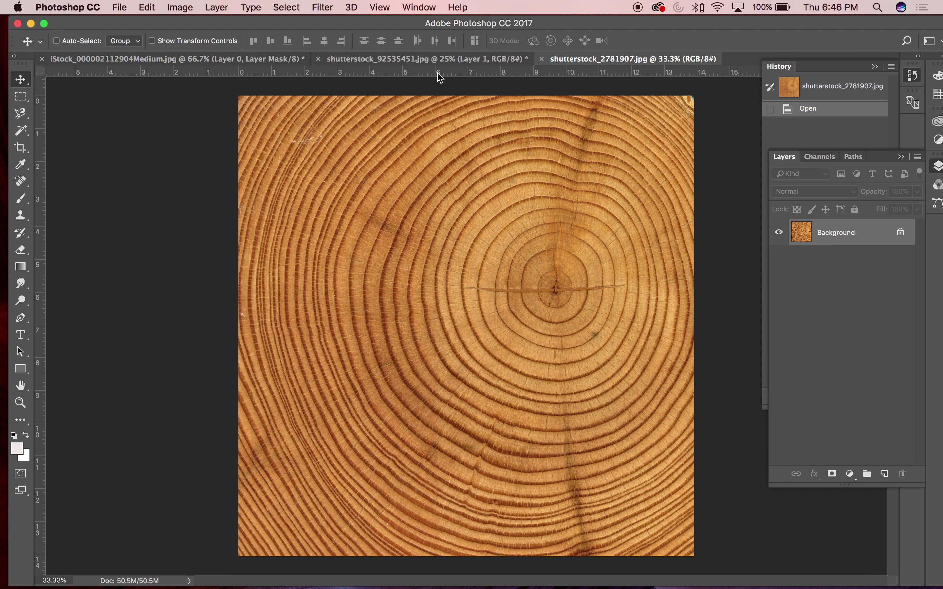
{"action": "left_click", "coordinate": [430, 59]}
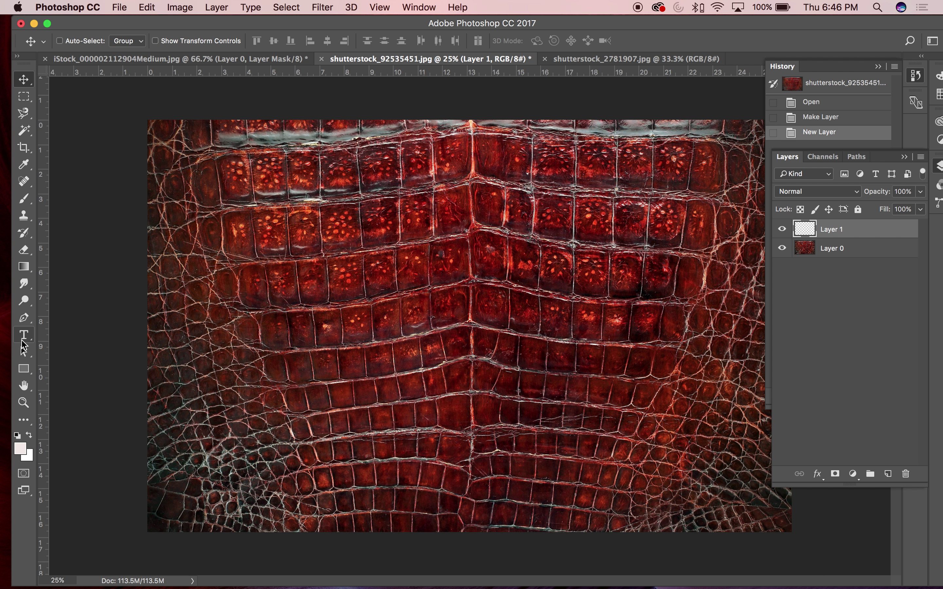
Type DRAGON in Arial Black on the crocodile leather and enlarge it past 300 pt
{"action": "left_click_drag", "start_coordinate": [243, 199], "coordinate": [735, 389]}
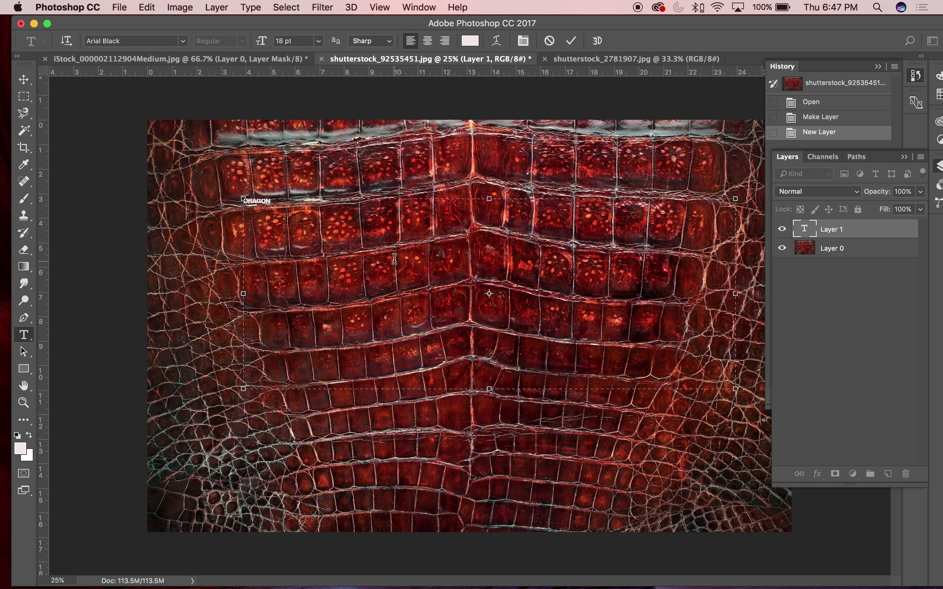
{"action": "key", "text": "super+a"}
{"action": "scroll", "coordinate": [302, 40], "scroll_direction": "up", "scroll_amount": 20}
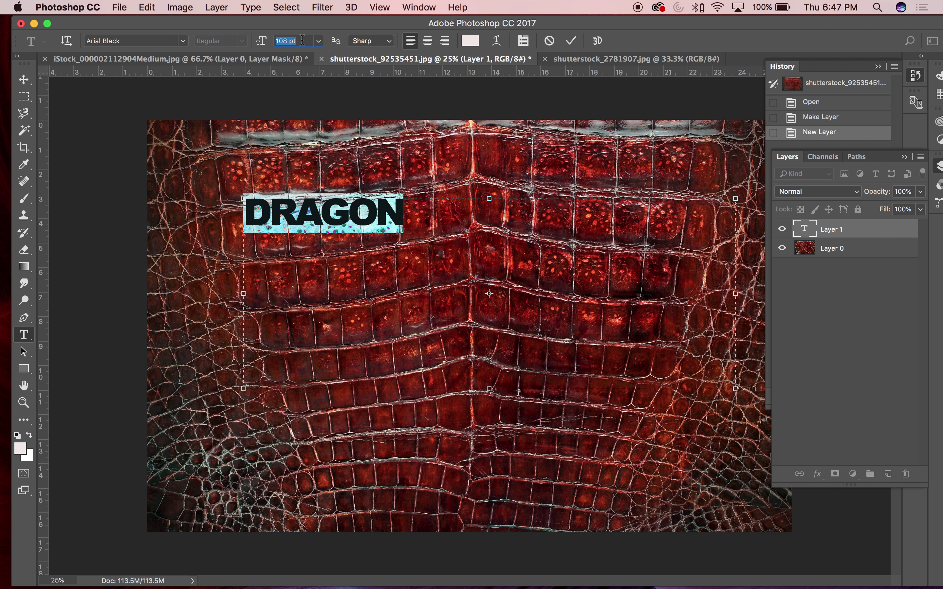
{"action": "scroll", "coordinate": [302, 41], "scroll_direction": "up", "scroll_amount": 20}
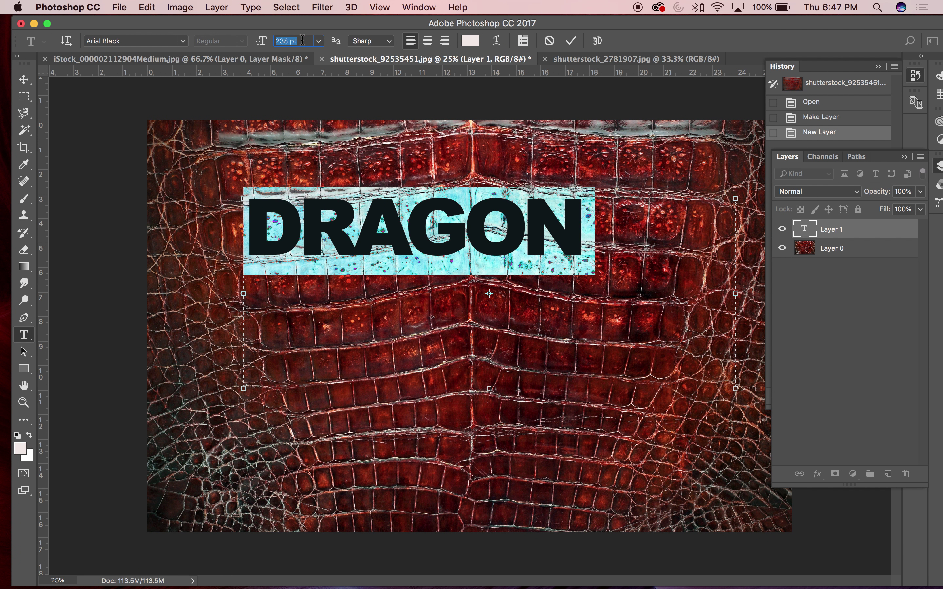
{"action": "scroll", "coordinate": [302, 41], "scroll_direction": "up", "scroll_amount": 9}
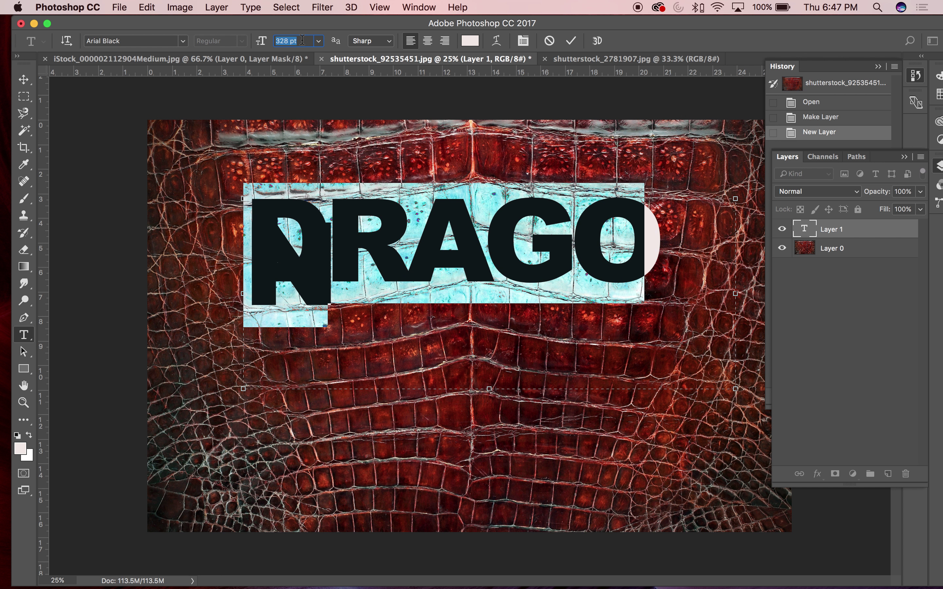
{"action": "left_click", "coordinate": [23, 79]}
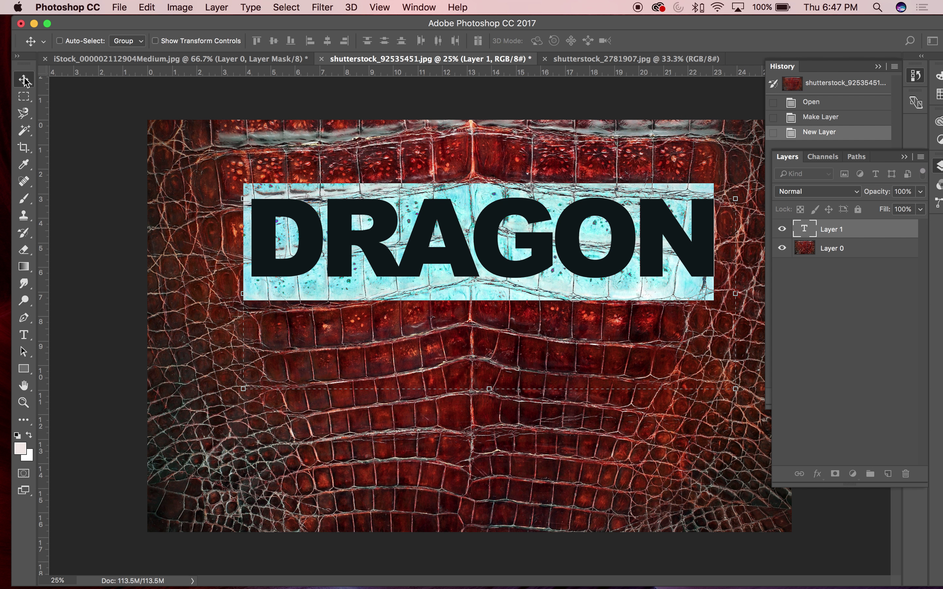
Scale DRAGON to about 122.56% and center it across the leather's width
{"action": "left_click_drag", "start_coordinate": [507, 266], "coordinate": [466, 332]}
{"action": "key", "text": "super+t"}
{"action": "key", "text": "super+minus"}
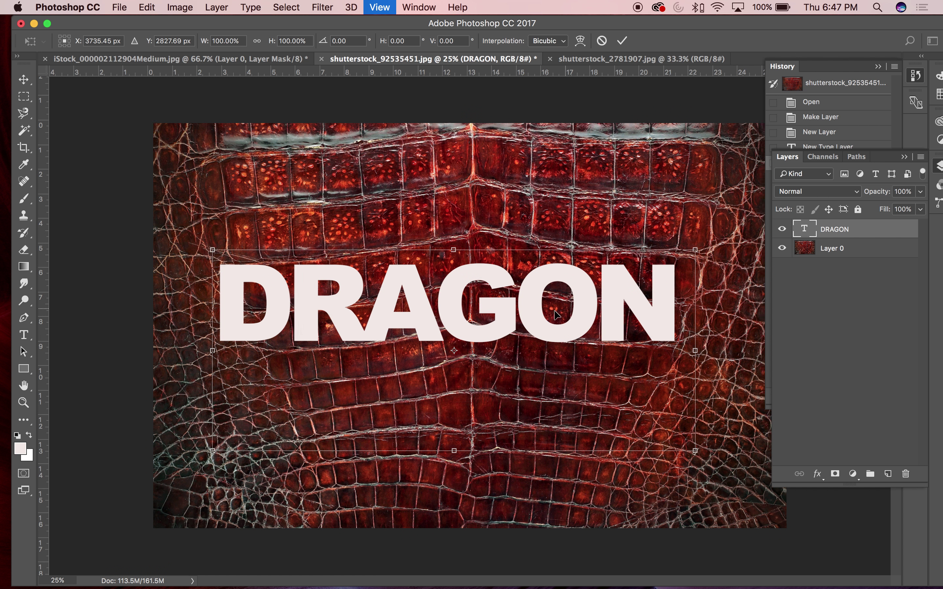
{"action": "key", "text": "super+equal"}
{"action": "key", "text": "super+minus"}
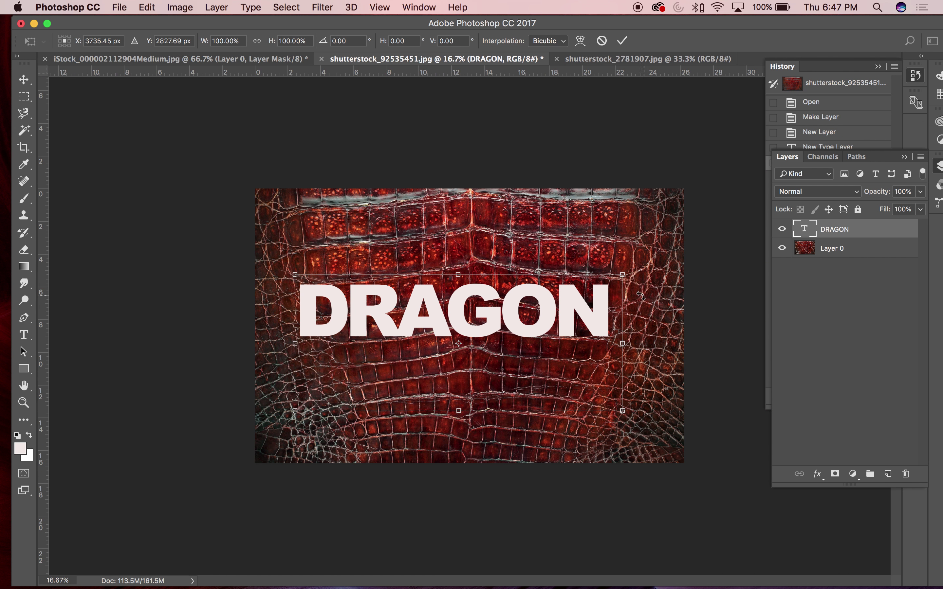
{"action": "left_click_drag", "start_coordinate": [624, 277], "coordinate": [677, 241]}
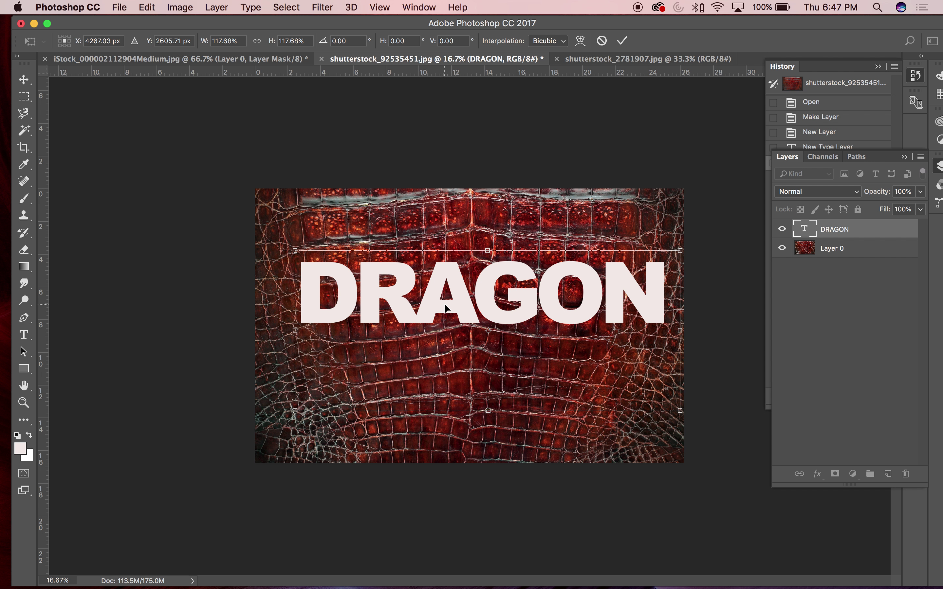
{"action": "left_click_drag", "start_coordinate": [444, 306], "coordinate": [422, 322]}
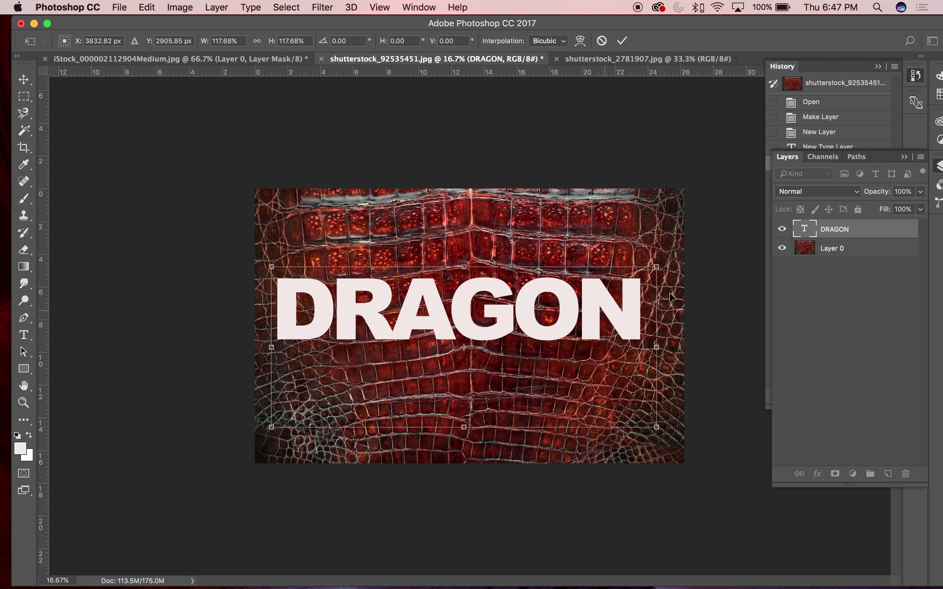
{"action": "left_click_drag", "start_coordinate": [657, 268], "coordinate": [674, 259]}
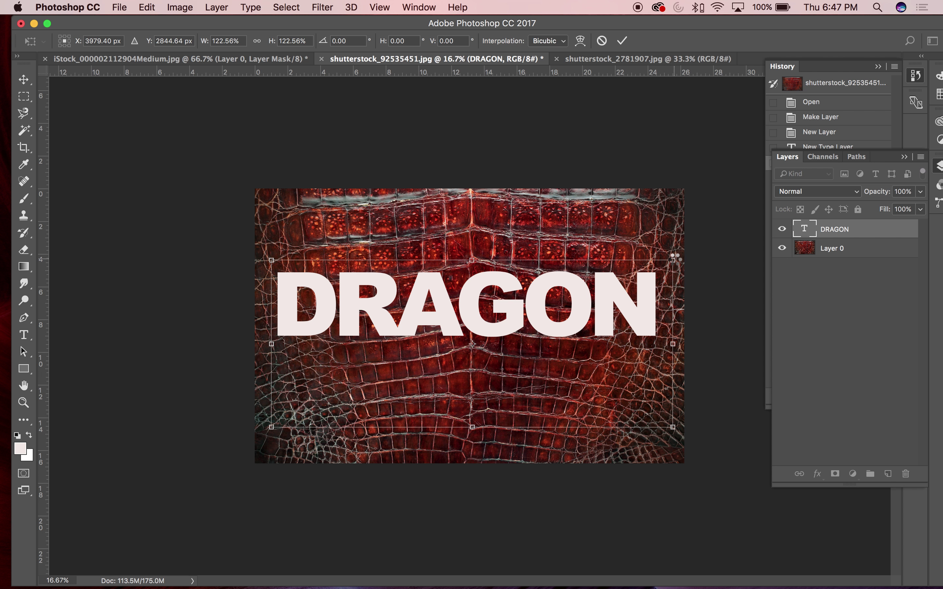
{"action": "key", "text": "Return"}
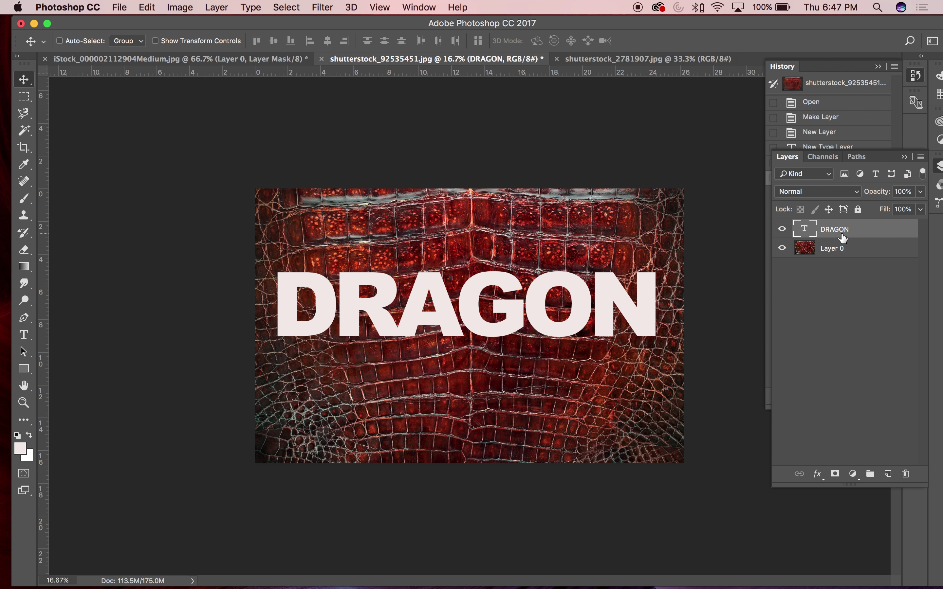
In DRAGON's Blending Options, set the Gray Blend If Underlying Layer shadow value to 35
{"action": "left_click", "coordinate": [817, 474]}
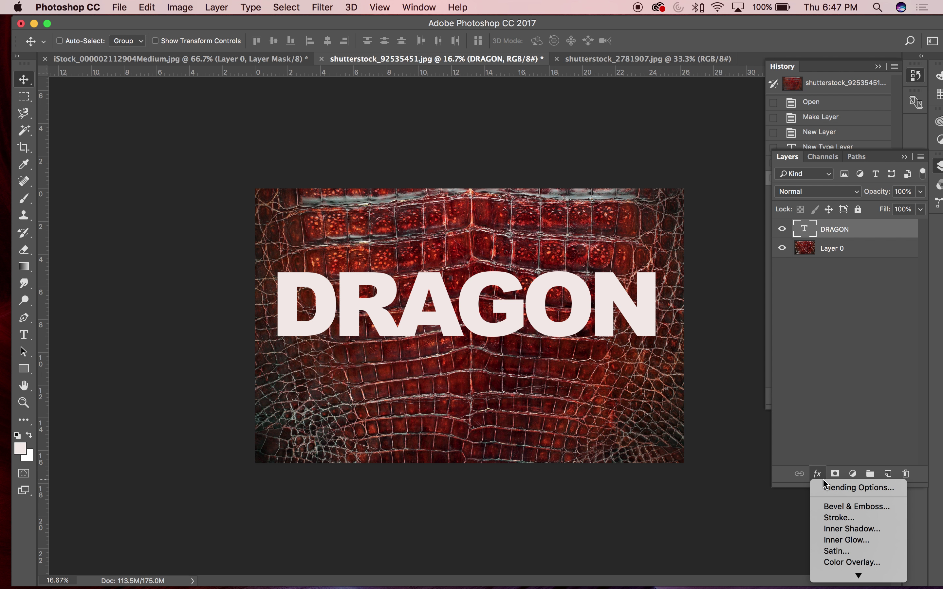
{"action": "left_click", "coordinate": [840, 491]}
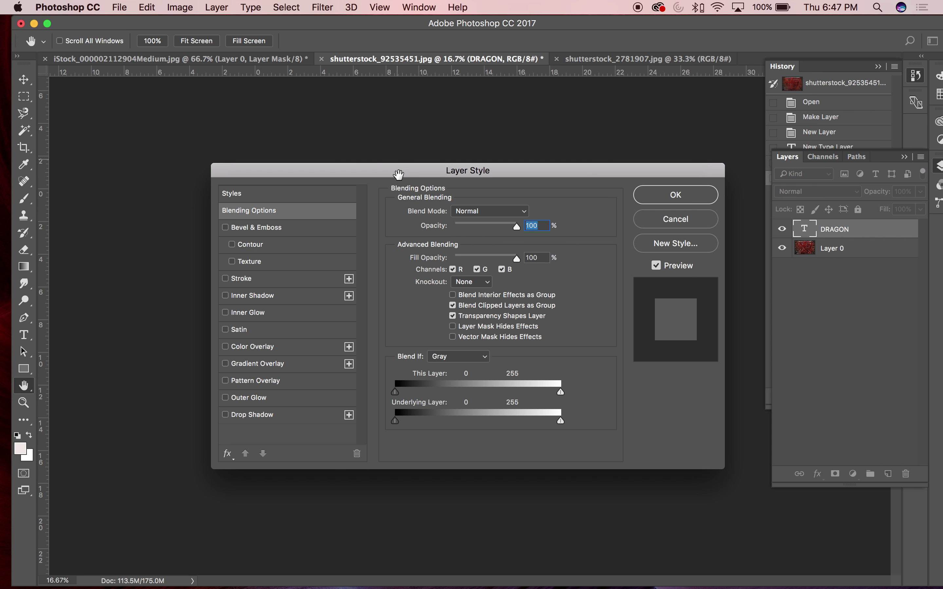
{"action": "left_click_drag", "start_coordinate": [399, 174], "coordinate": [466, 42]}
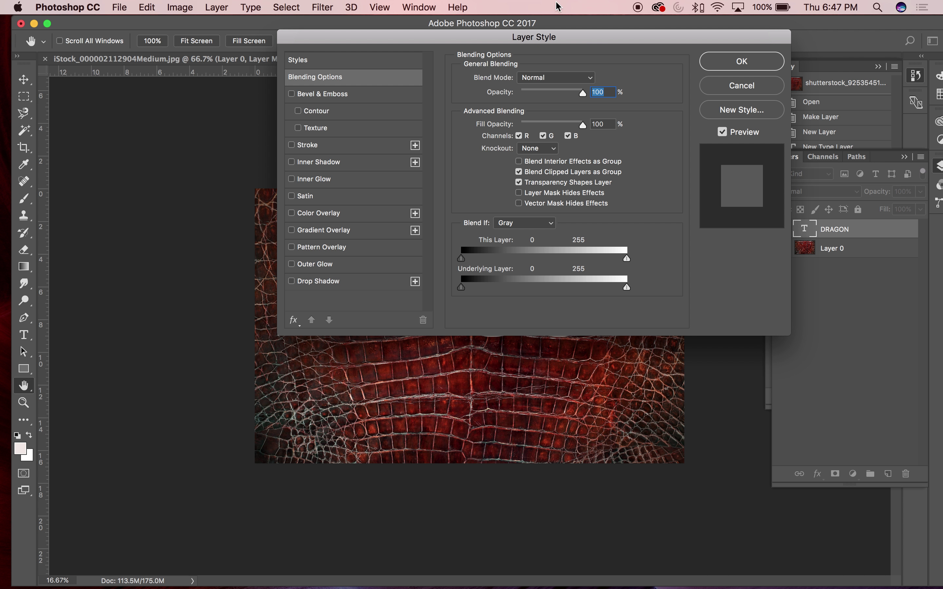
{"action": "left_click_drag", "start_coordinate": [532, 47], "coordinate": [663, 170]}
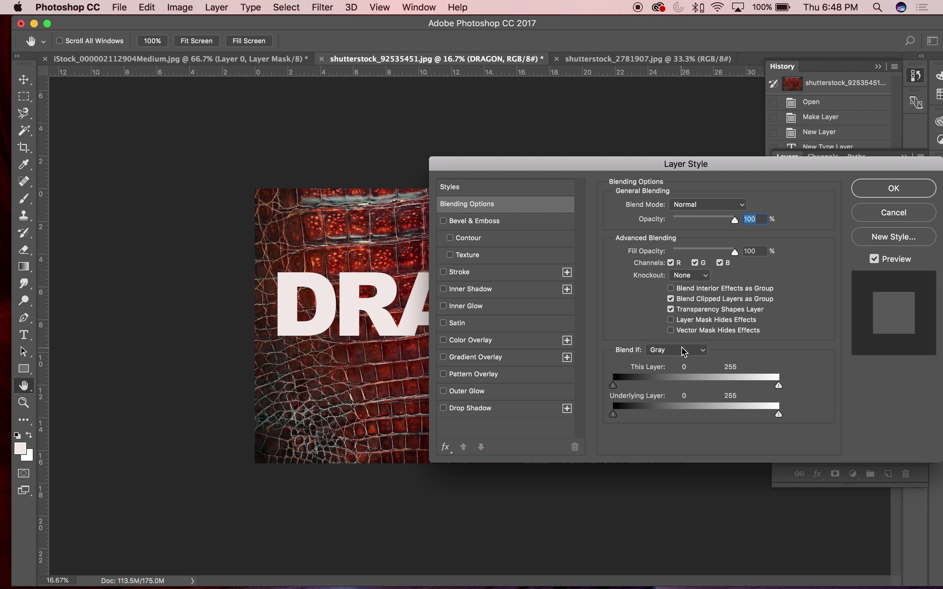
{"action": "left_click", "coordinate": [700, 353]}
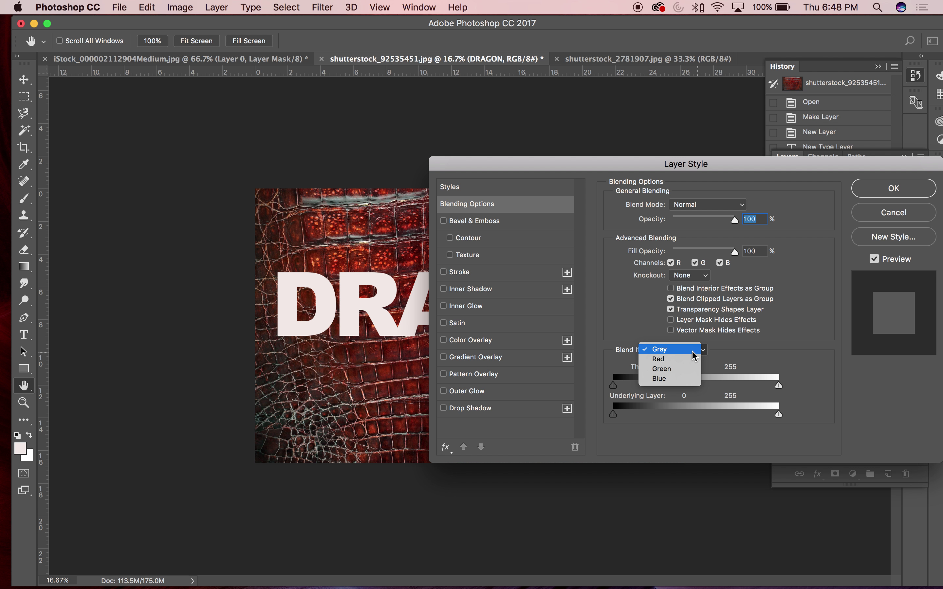
{"action": "left_click", "coordinate": [731, 353]}
{"action": "left_click_drag", "start_coordinate": [615, 416], "coordinate": [637, 417]}
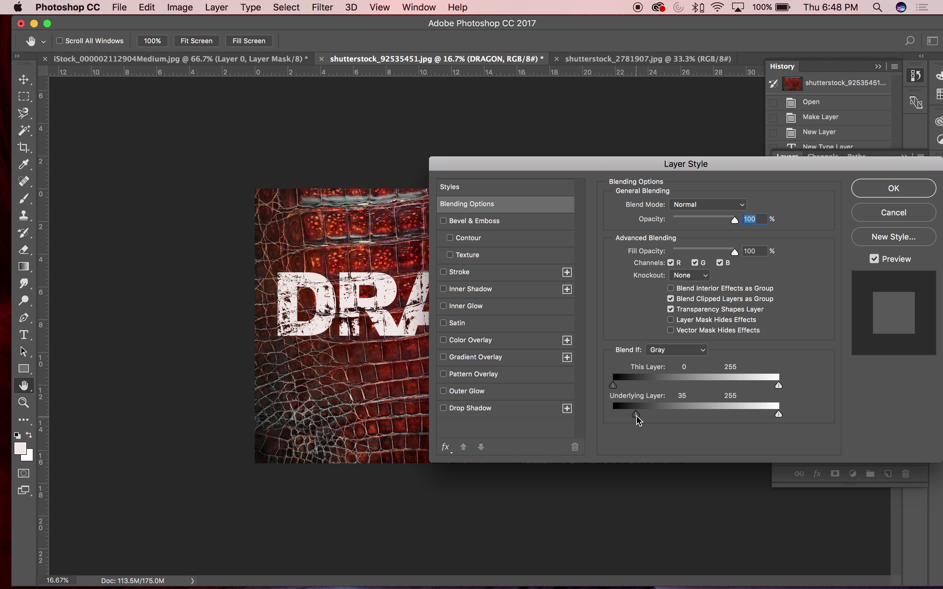
{"action": "left_click_drag", "start_coordinate": [613, 161], "coordinate": [407, 384]}
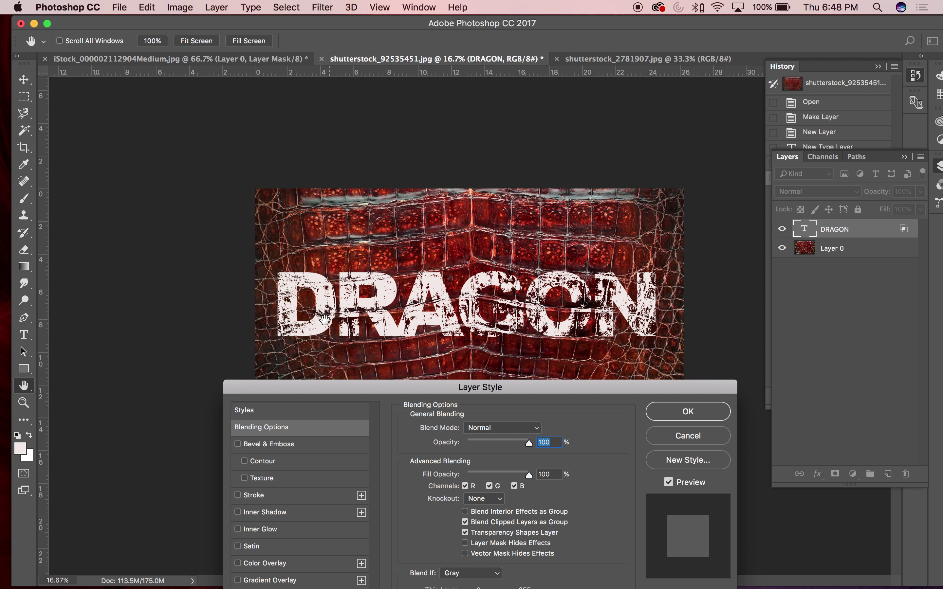
{"action": "left_click_drag", "start_coordinate": [424, 387], "coordinate": [633, 213]}
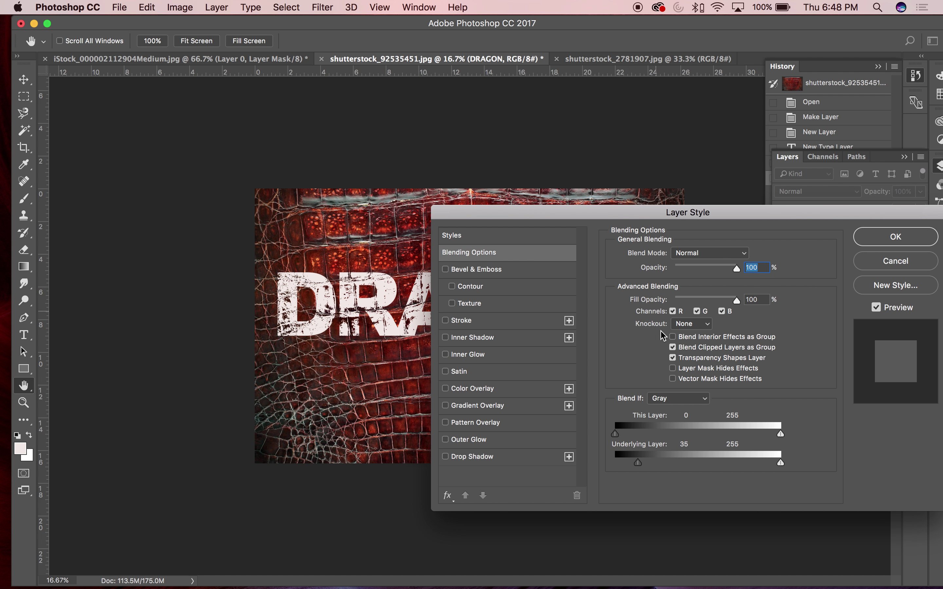
Switch Blend If to Green and set the Underlying Layer shadow threshold to 20
{"action": "left_click", "coordinate": [706, 403]}
{"action": "left_click", "coordinate": [680, 416]}
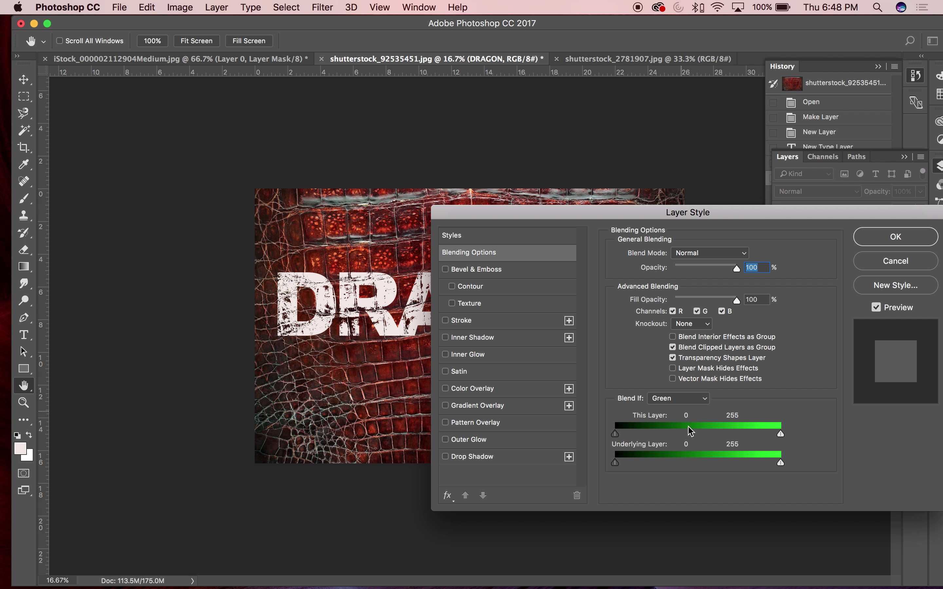
{"action": "mouse_move", "coordinate": [615, 464]}
{"action": "left_mouse_down"}
{"action": "mouse_move", "coordinate": [647, 465]}
{"action": "mouse_move", "coordinate": [633, 463]}
{"action": "left_mouse_up"}
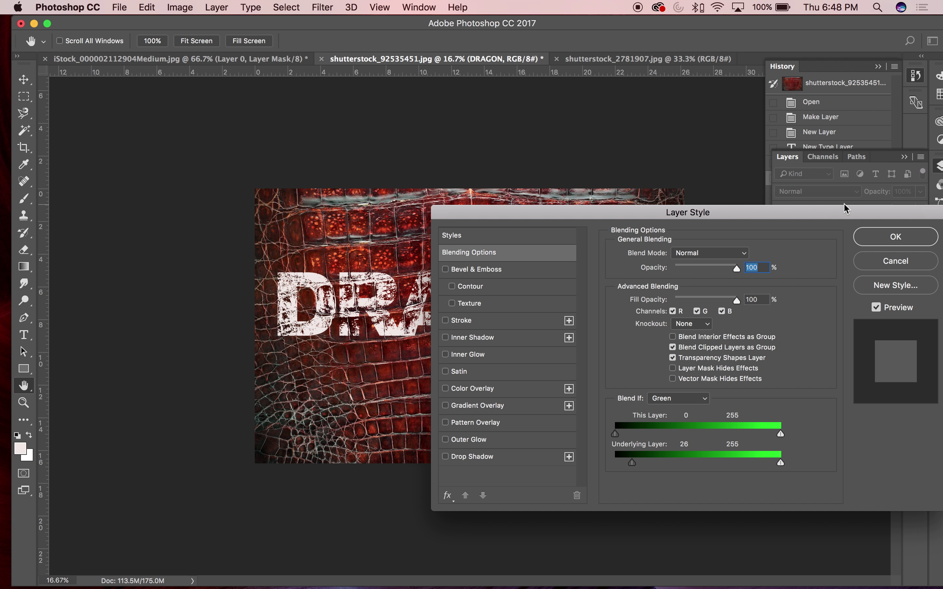
{"action": "left_click_drag", "start_coordinate": [826, 210], "coordinate": [676, 125]}
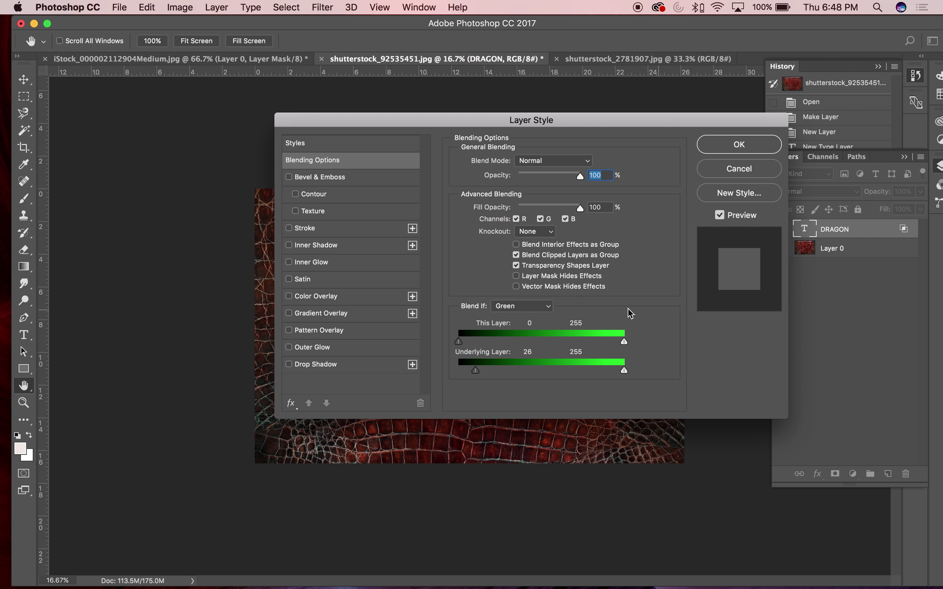
{"action": "left_click_drag", "start_coordinate": [473, 373], "coordinate": [471, 372]}
{"action": "left_click", "coordinate": [589, 166]}
Try Multiply and then Overlay blend modes on the DRAGON layer style
{"action": "left_click", "coordinate": [553, 160]}
{"action": "left_click_drag", "start_coordinate": [519, 124], "coordinate": [623, 330]}
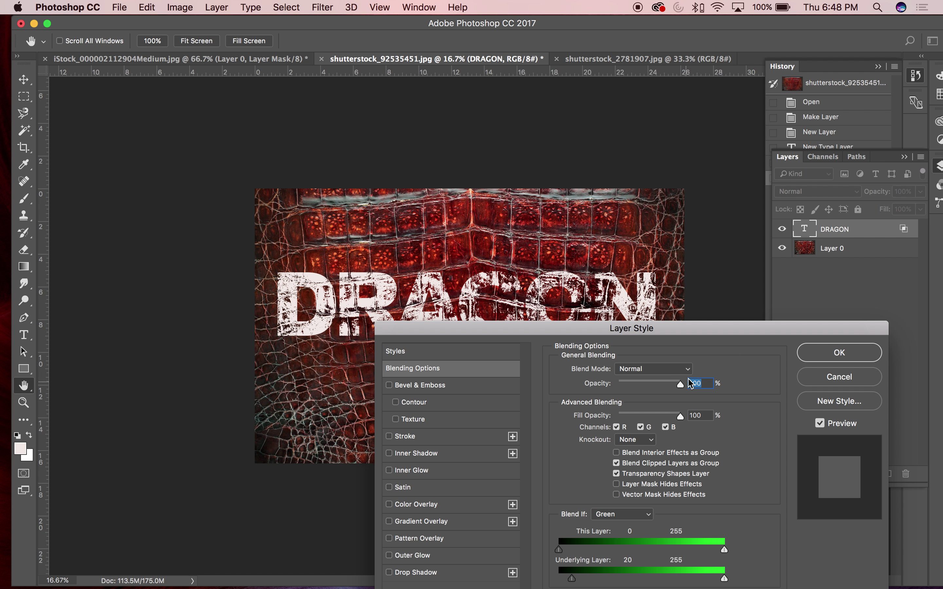
{"action": "left_click", "coordinate": [687, 369]}
{"action": "left_click", "coordinate": [670, 406]}
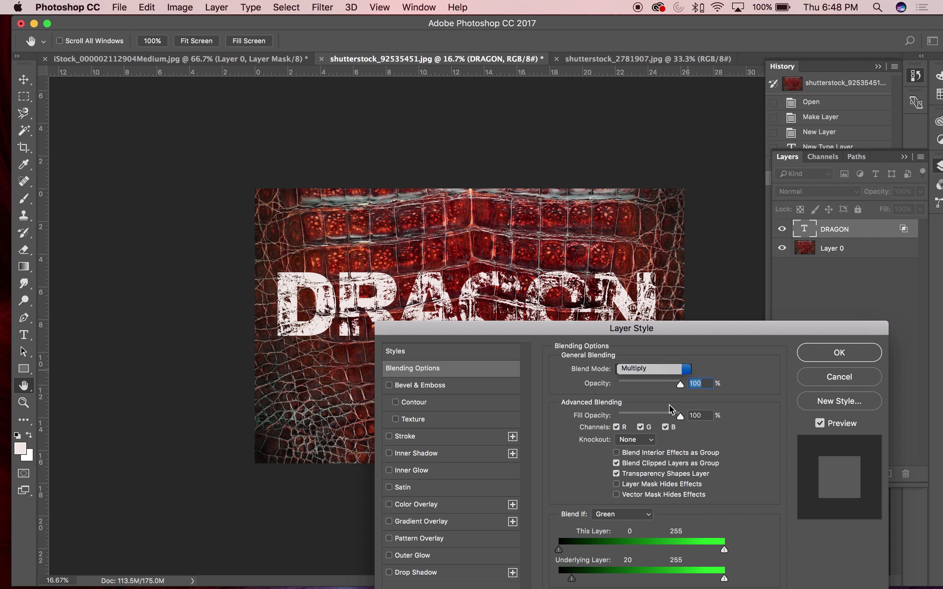
{"action": "left_click", "coordinate": [693, 370]}
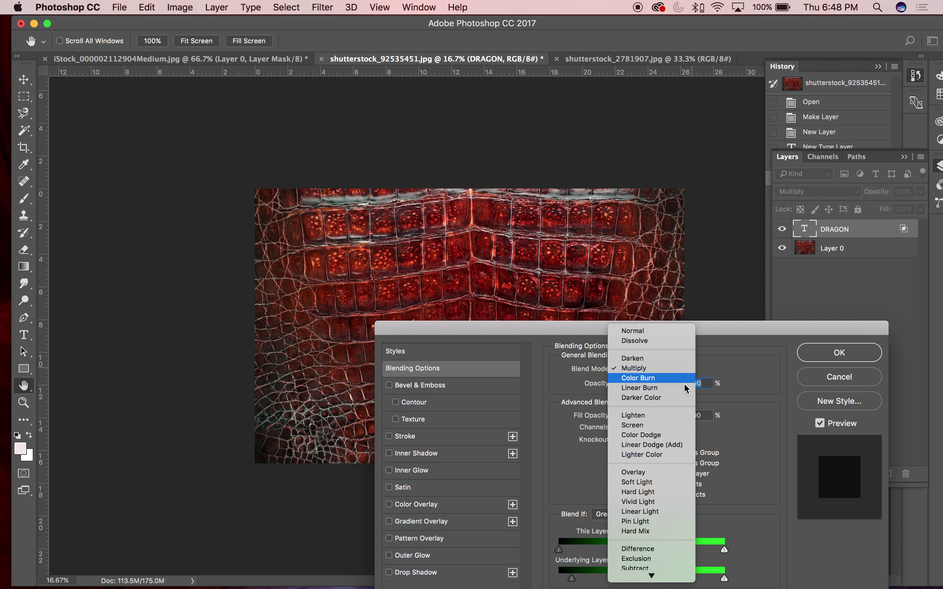
{"action": "left_click", "coordinate": [654, 475]}
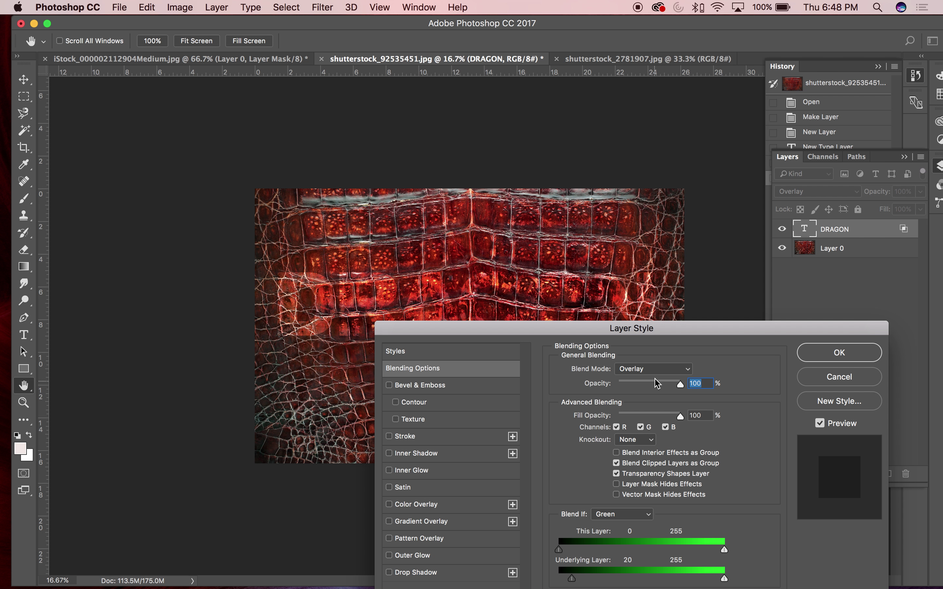
Try Difference blending, then return the blend mode to Normal
{"action": "left_click_drag", "start_coordinate": [622, 328], "coordinate": [625, 406]}
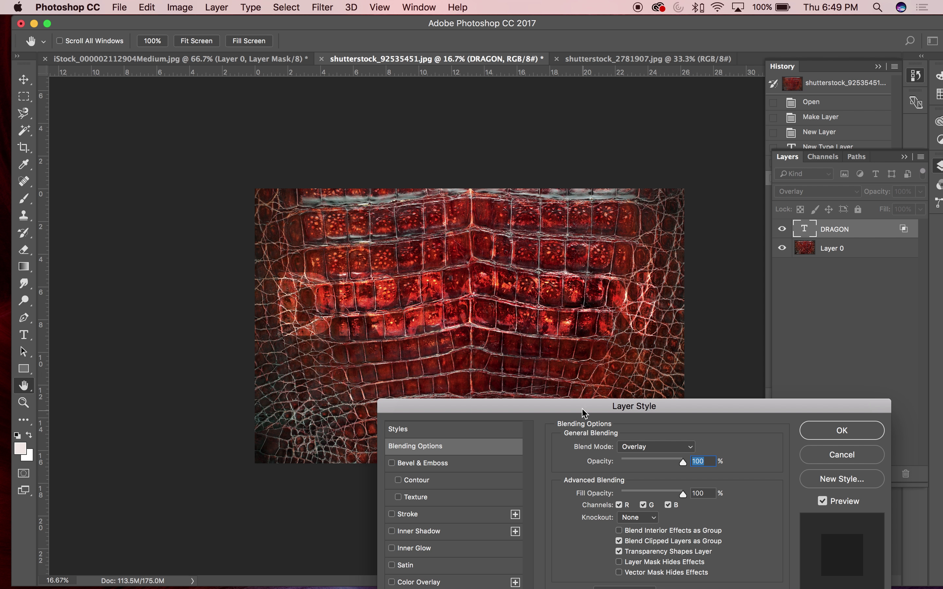
{"action": "left_click_drag", "start_coordinate": [584, 414], "coordinate": [627, 179]}
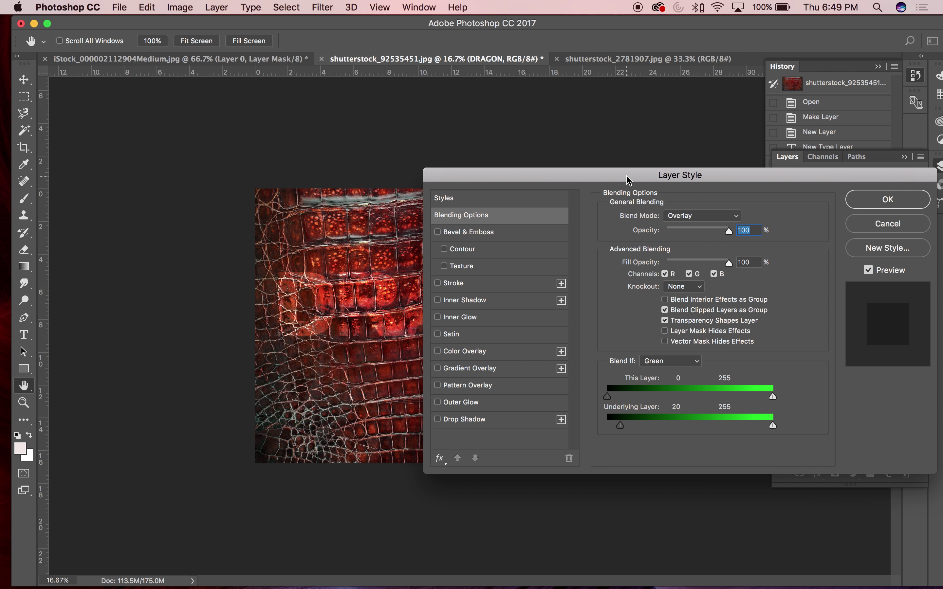
{"action": "left_click", "coordinate": [740, 217]}
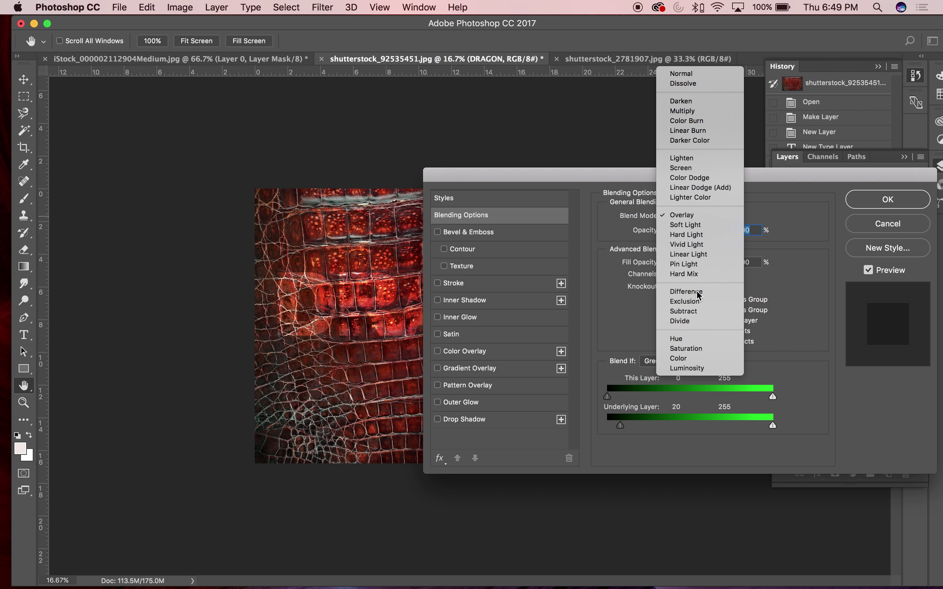
{"action": "left_click", "coordinate": [702, 291]}
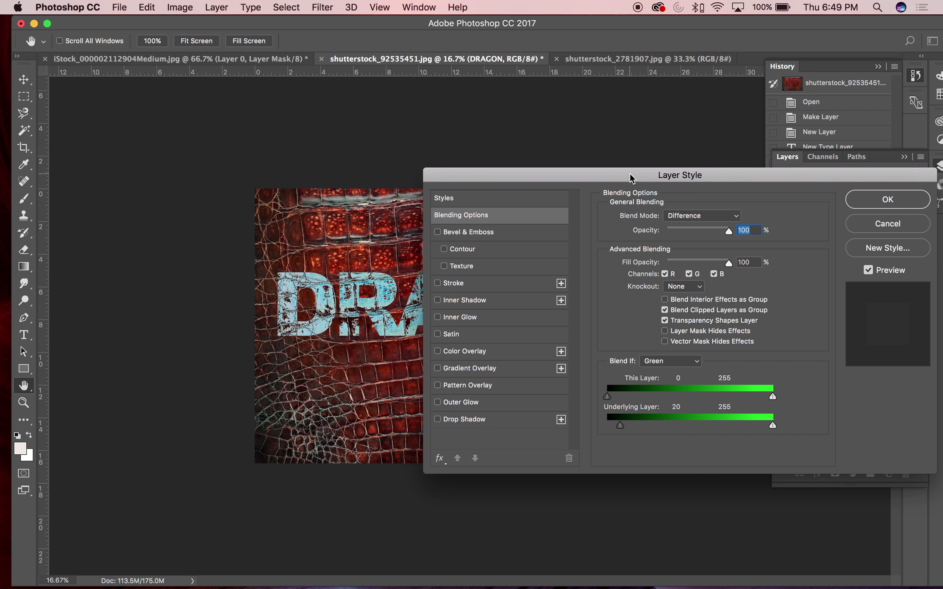
{"action": "left_click_drag", "start_coordinate": [632, 177], "coordinate": [526, 142]}
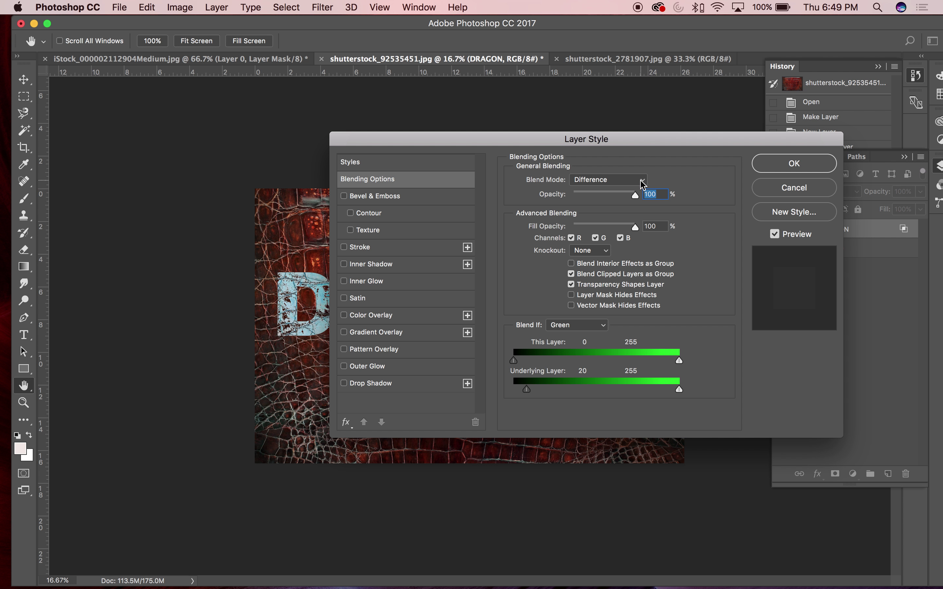
{"action": "left_click", "coordinate": [643, 184]}
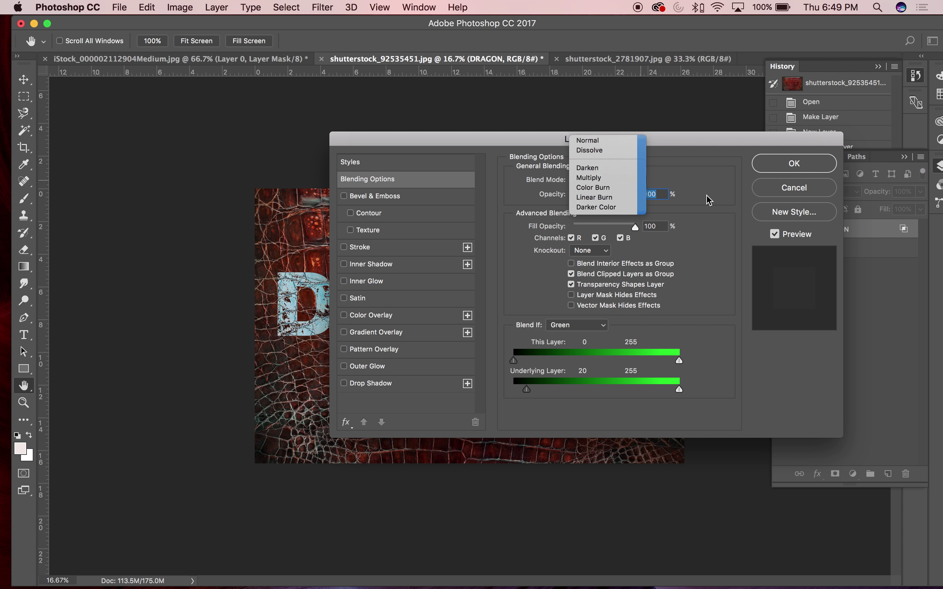
{"action": "left_click", "coordinate": [485, 156]}
{"action": "left_click_drag", "start_coordinate": [476, 143], "coordinate": [402, 140]}
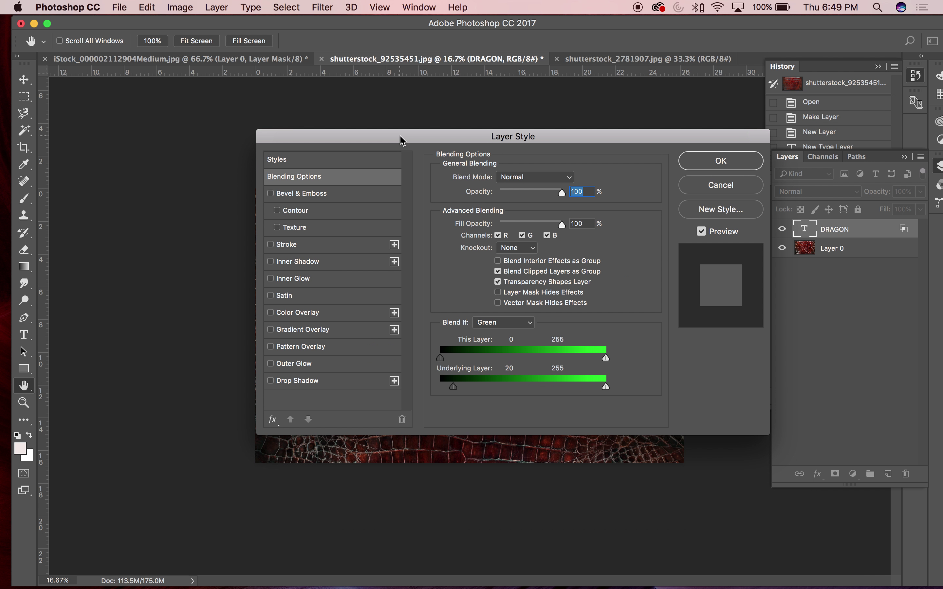
Set Blend If back to Gray and apply the layer style to DRAGON
{"action": "left_click", "coordinate": [492, 323]}
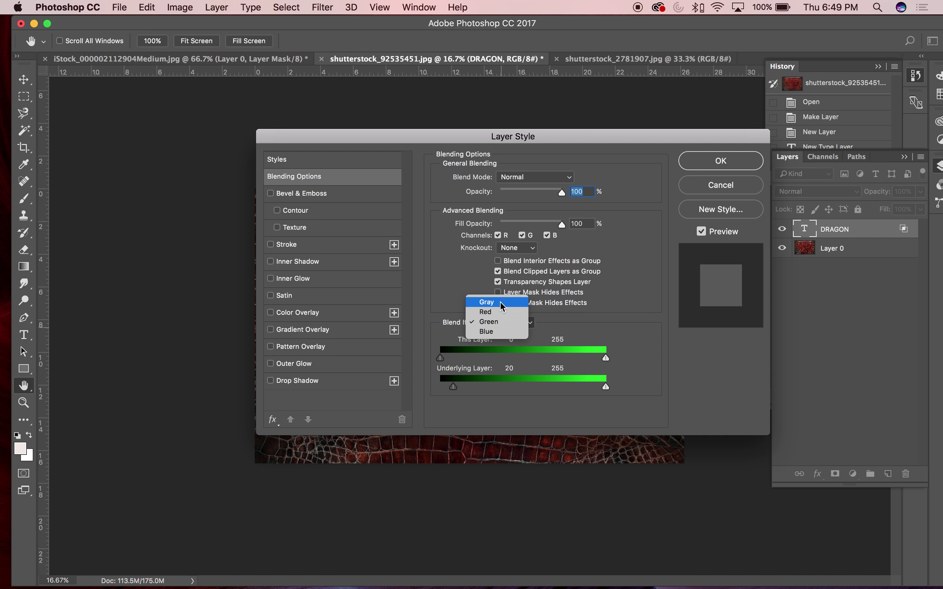
{"action": "left_click", "coordinate": [488, 301]}
{"action": "left_click_drag", "start_coordinate": [515, 133], "coordinate": [443, 323]}
{"action": "left_click", "coordinate": [680, 349]}
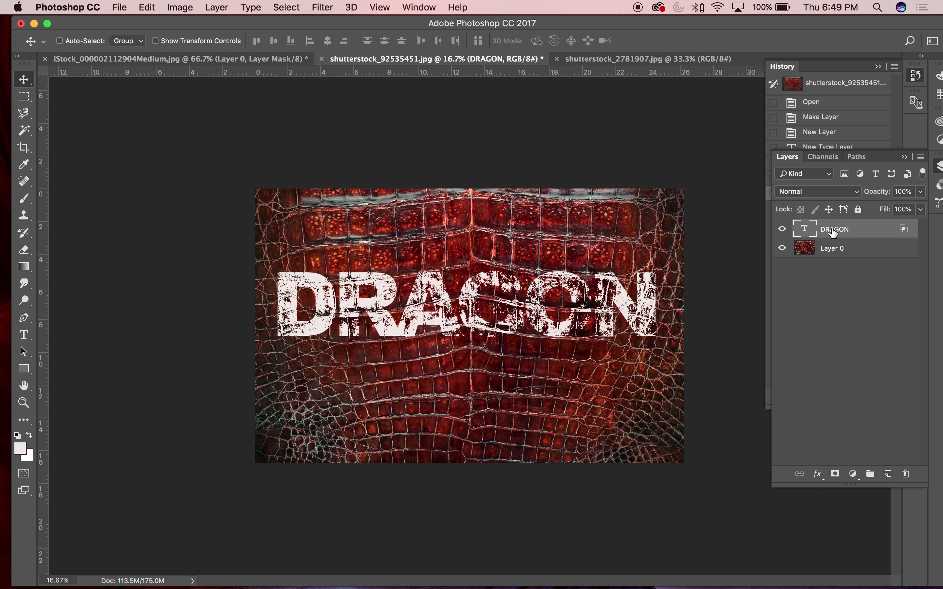
Hide the DRAGON layer, select the leather layer and add an empty Layer 1 above it
{"action": "left_click", "coordinate": [782, 229]}
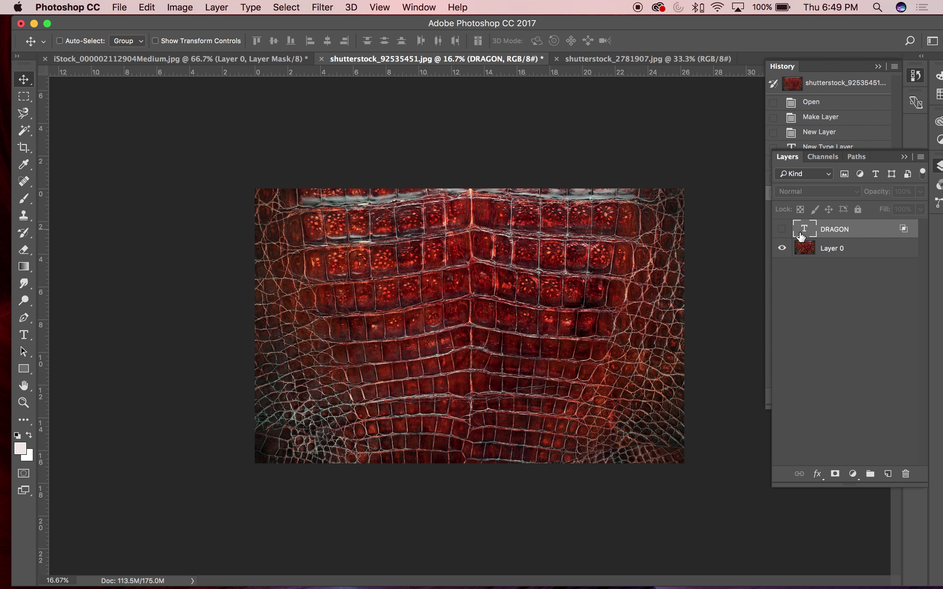
{"action": "left_click", "coordinate": [803, 250]}
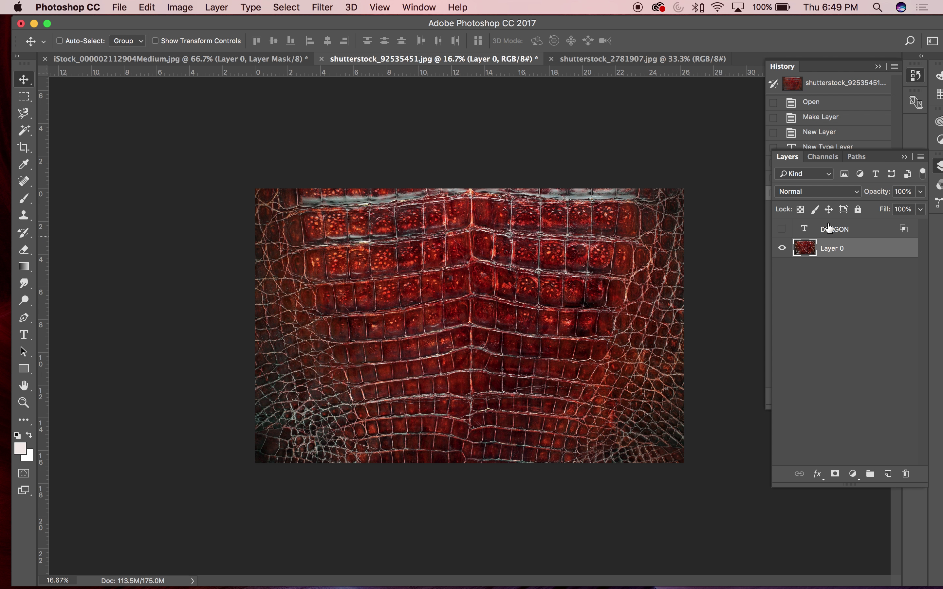
{"action": "left_click", "coordinate": [825, 161]}
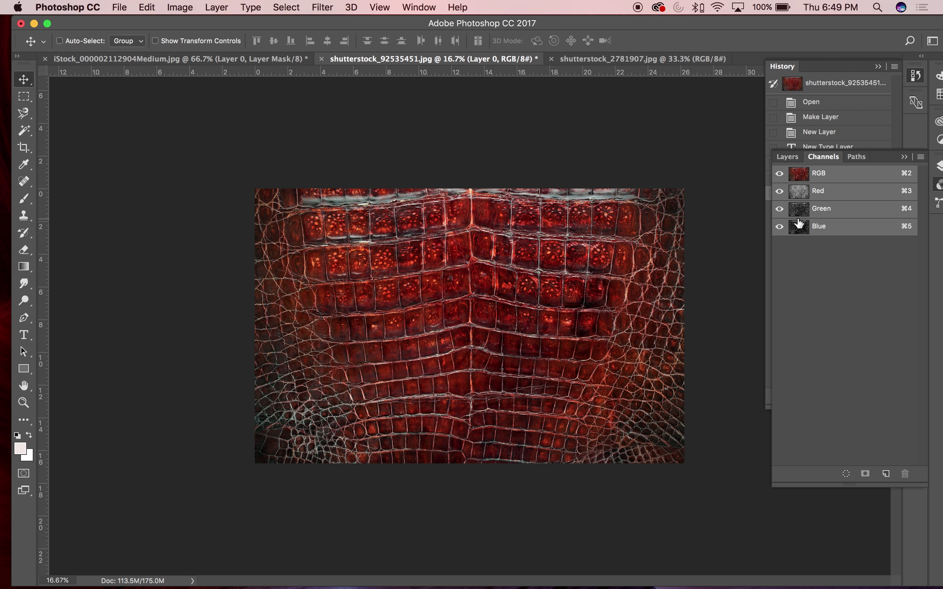
{"action": "left_click", "coordinate": [793, 158]}
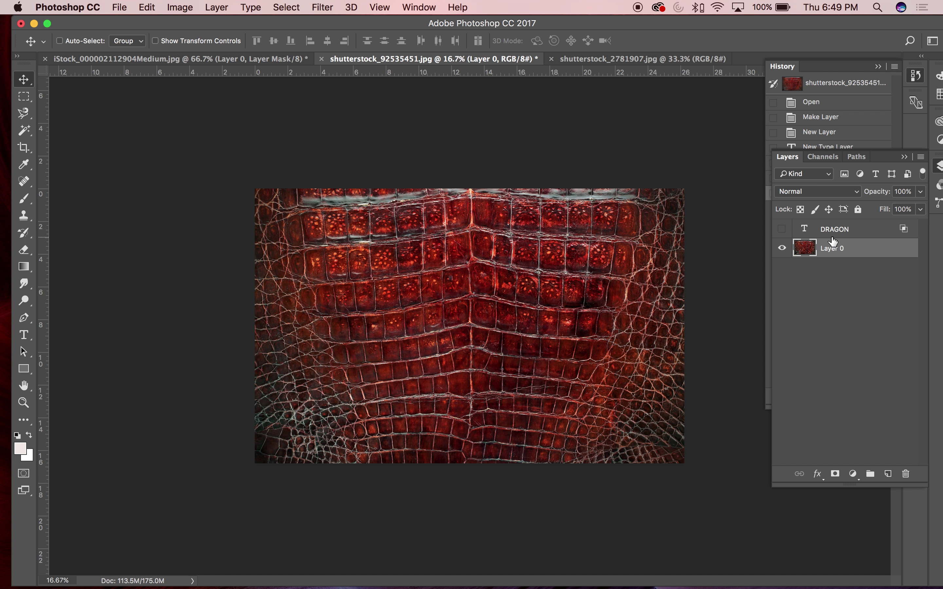
{"action": "left_click", "coordinate": [887, 473]}
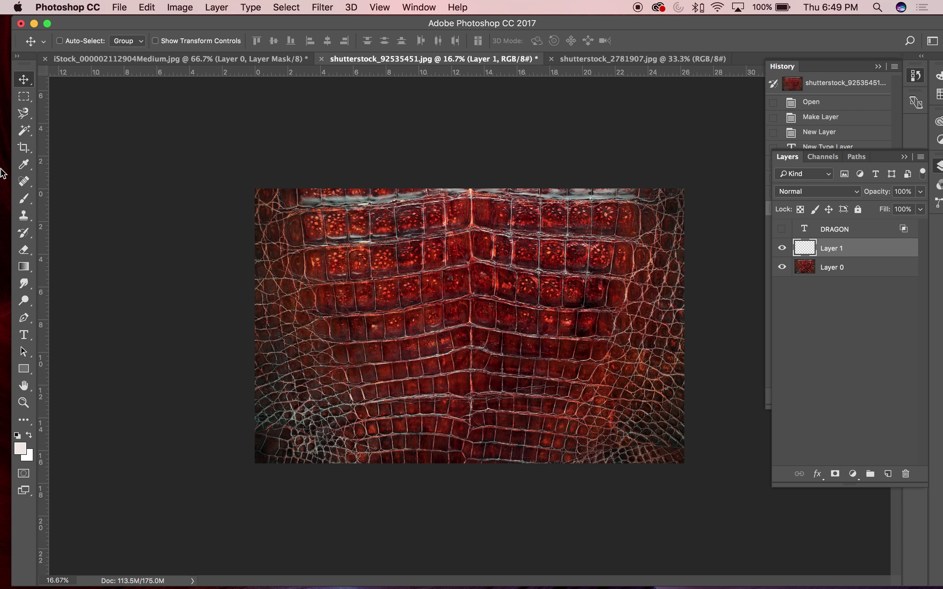
Draw a text box across the skin and type SNAKE
{"action": "left_click", "coordinate": [24, 335]}
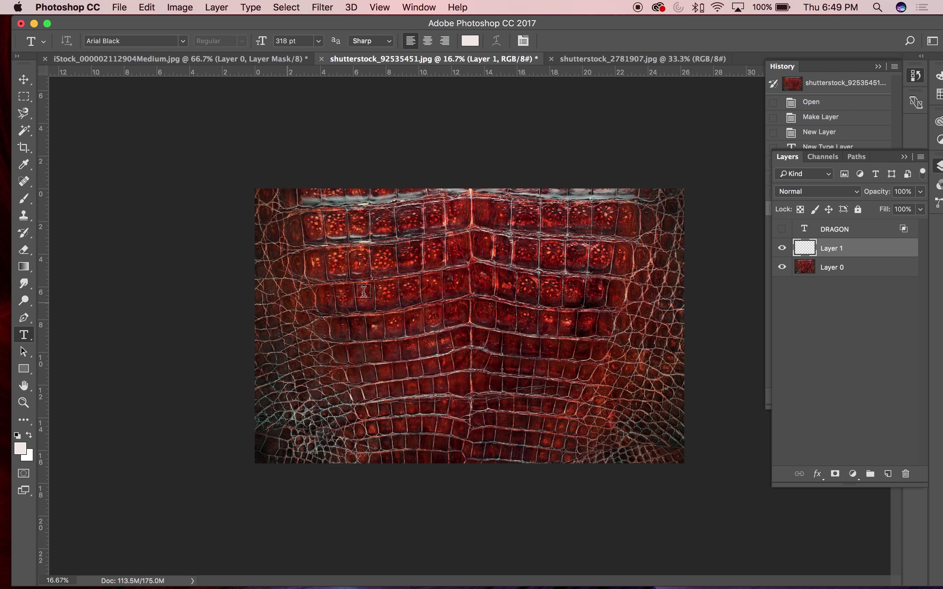
{"action": "left_click_drag", "start_coordinate": [291, 233], "coordinate": [672, 413]}
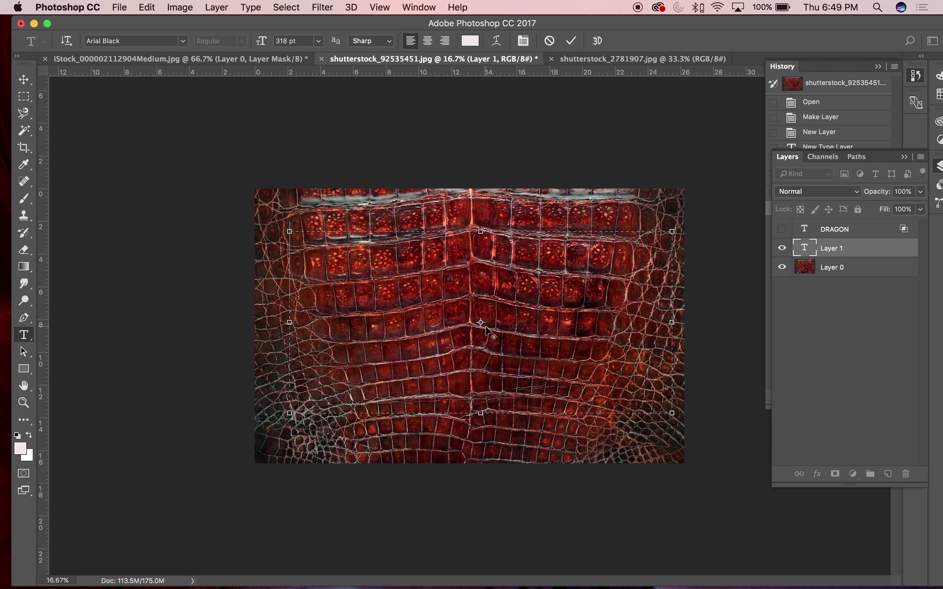
{"action": "type", "text": "SNAKE"}
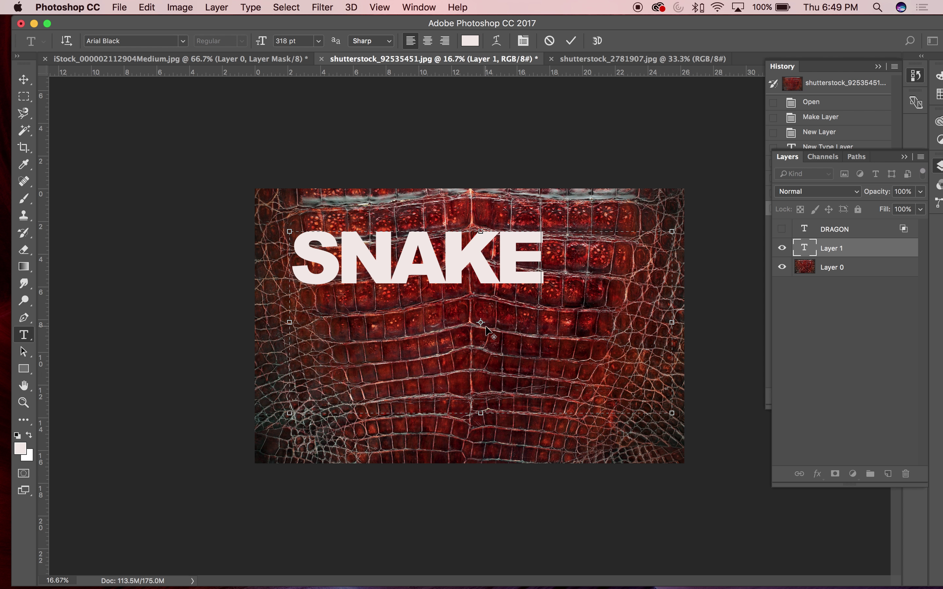
{"action": "left_click_drag", "start_coordinate": [550, 262], "coordinate": [286, 257]}
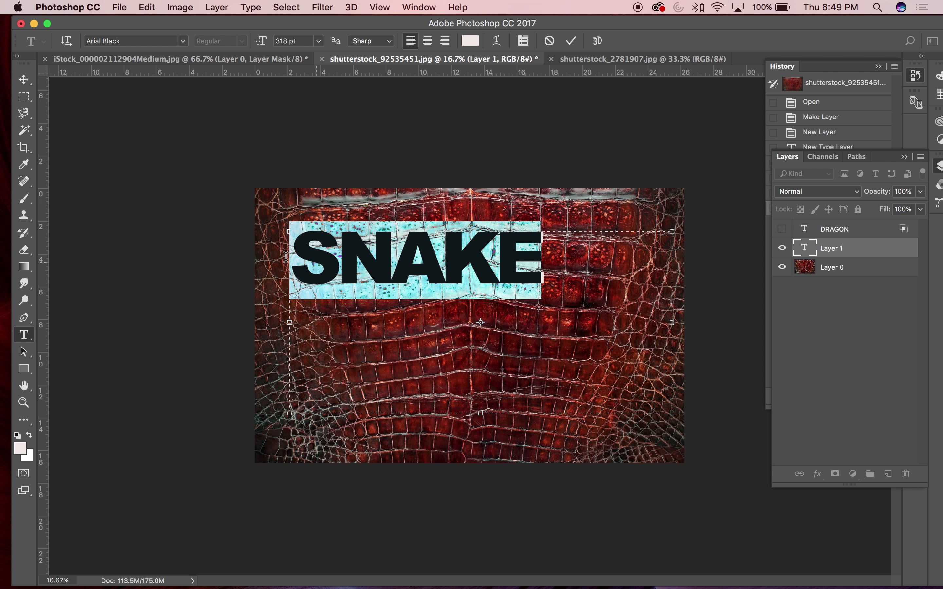
Set the SNAKE text to 450 pt and shift it lower on the skin
{"action": "left_click", "coordinate": [319, 41]}
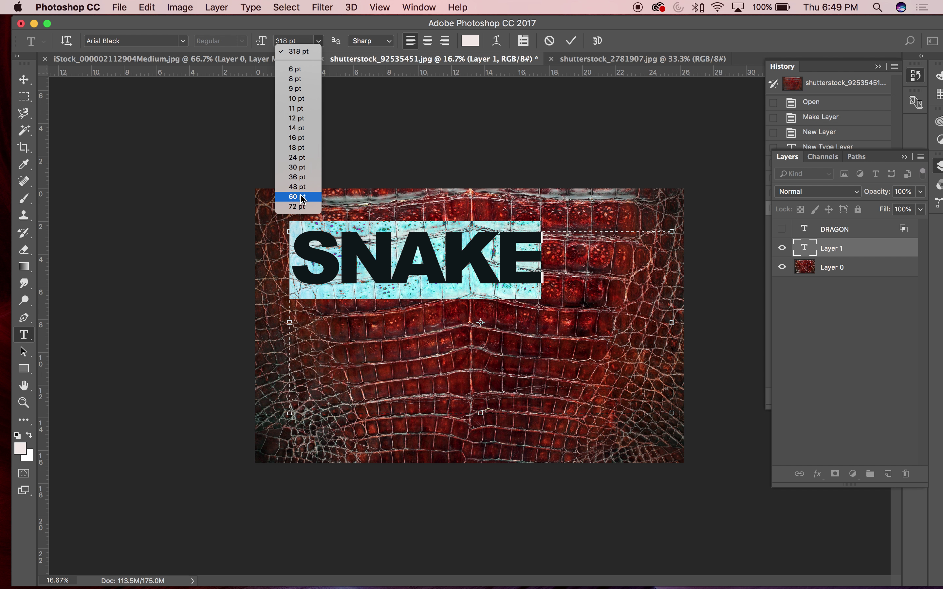
{"action": "left_click", "coordinate": [283, 41]}
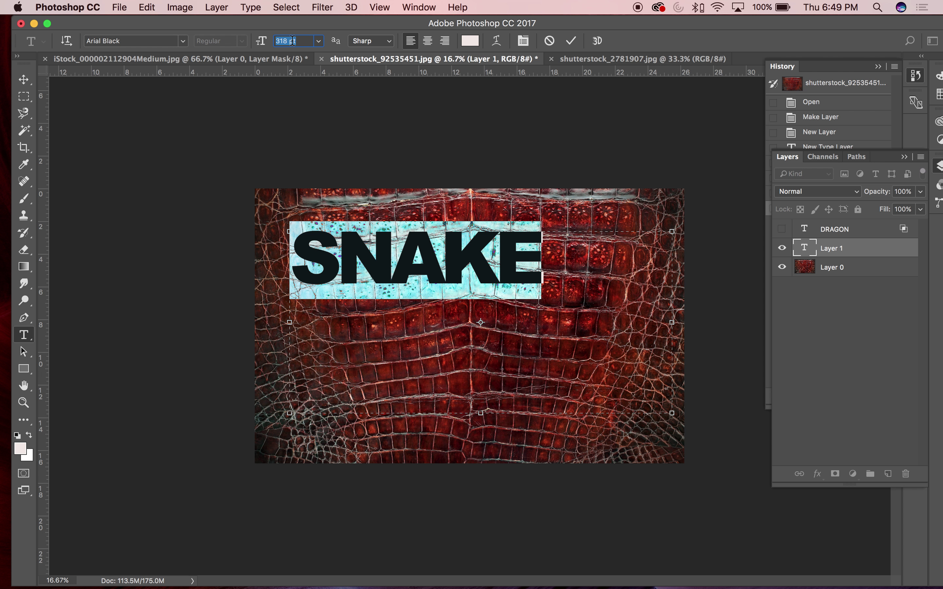
{"action": "type", "text": "500"}
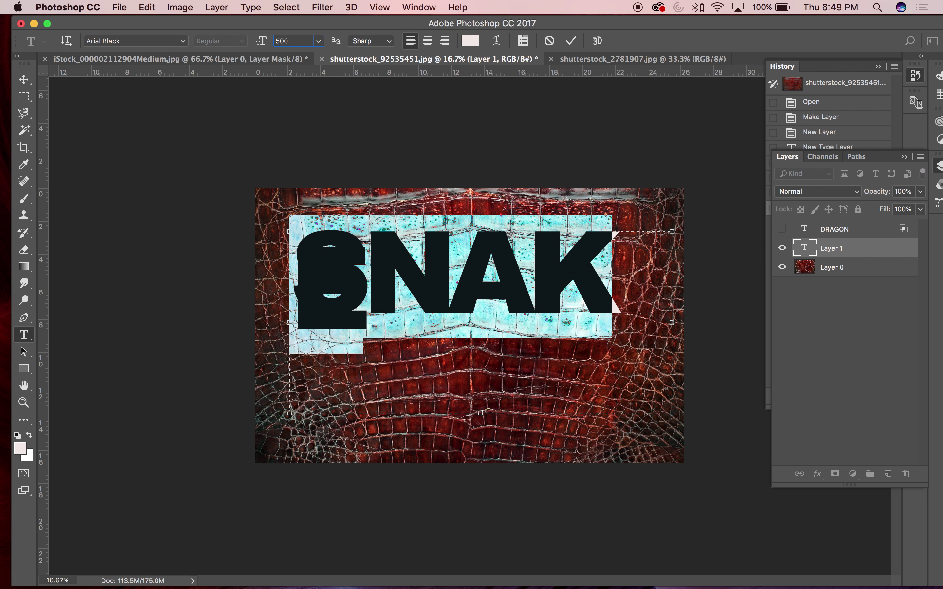
{"action": "key", "text": "BackSpace"}
{"action": "key", "text": "BackSpace"}
{"action": "key", "text": "BackSpace"}
{"action": "type", "text": "450"}
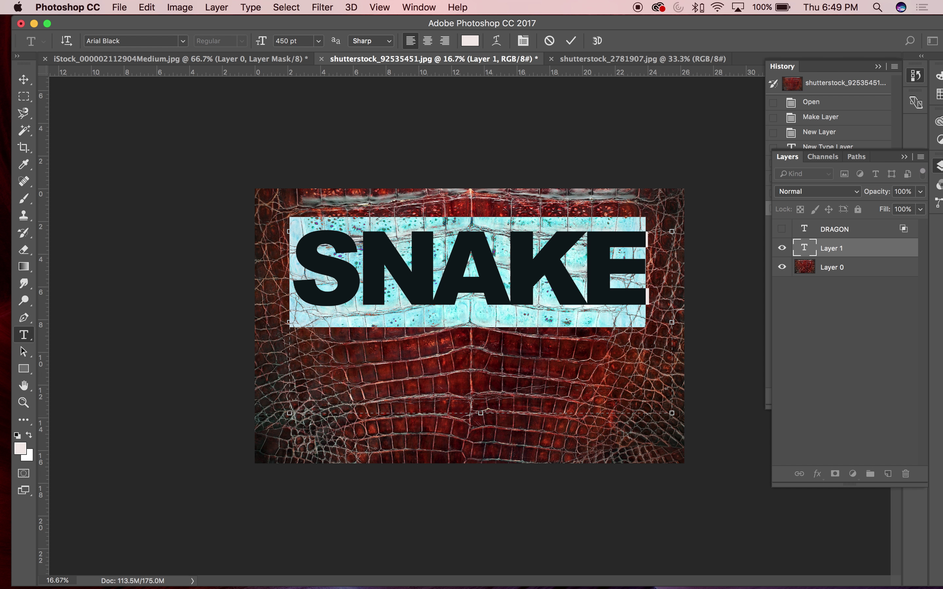
{"action": "left_click", "coordinate": [23, 79]}
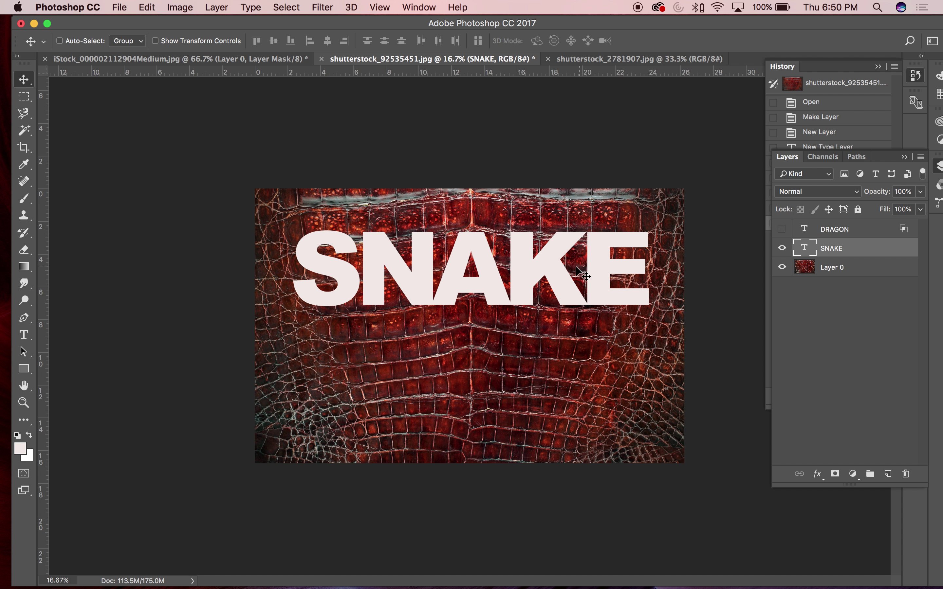
{"action": "left_click_drag", "start_coordinate": [580, 270], "coordinate": [570, 309]}
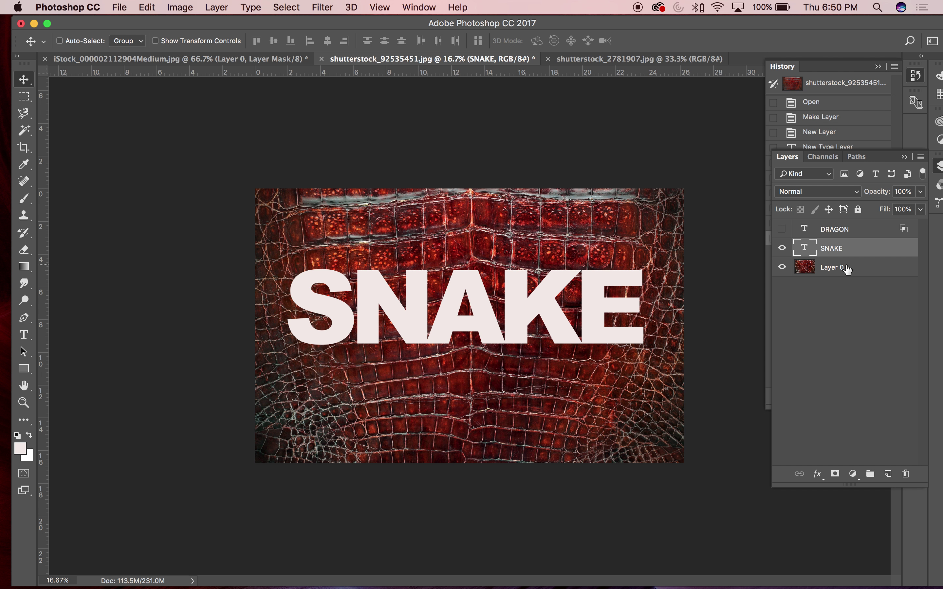
Rasterize the SNAKE type layer and test-erase part of the letters with a marquee
{"action": "right_click", "coordinate": [872, 247]}
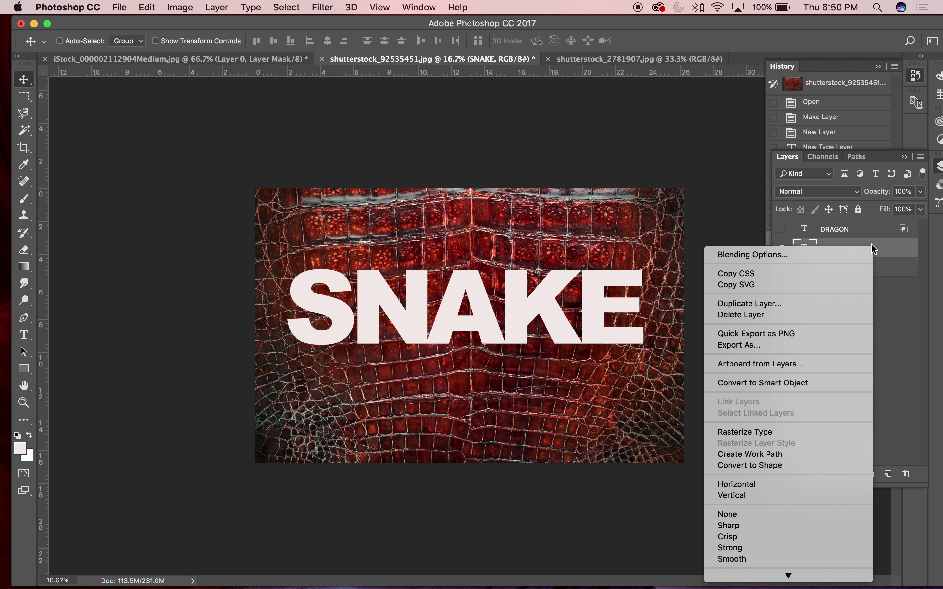
{"action": "left_click", "coordinate": [766, 433]}
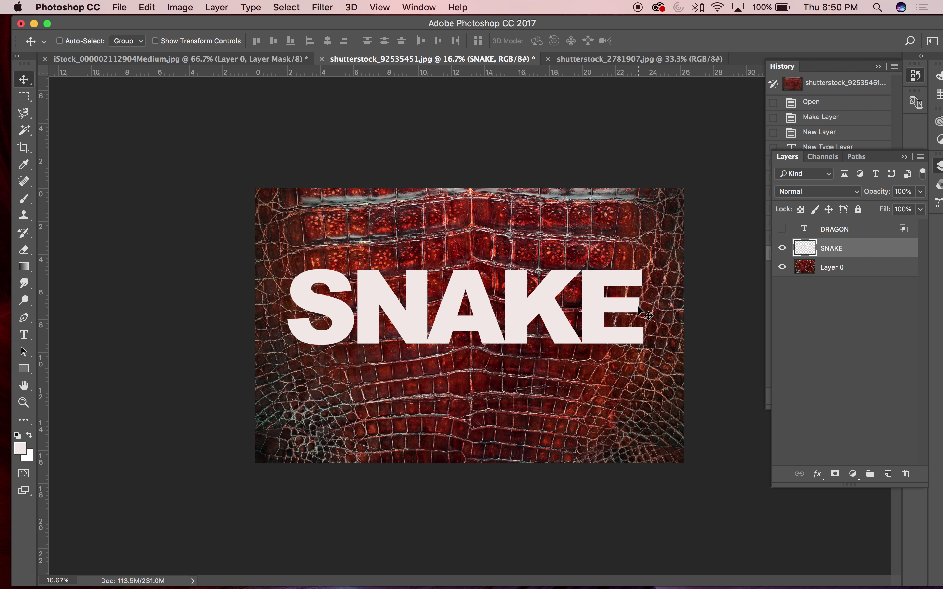
{"action": "key", "text": "m"}
{"action": "left_click_drag", "start_coordinate": [647, 305], "coordinate": [474, 376]}
{"action": "key", "text": "Delete"}
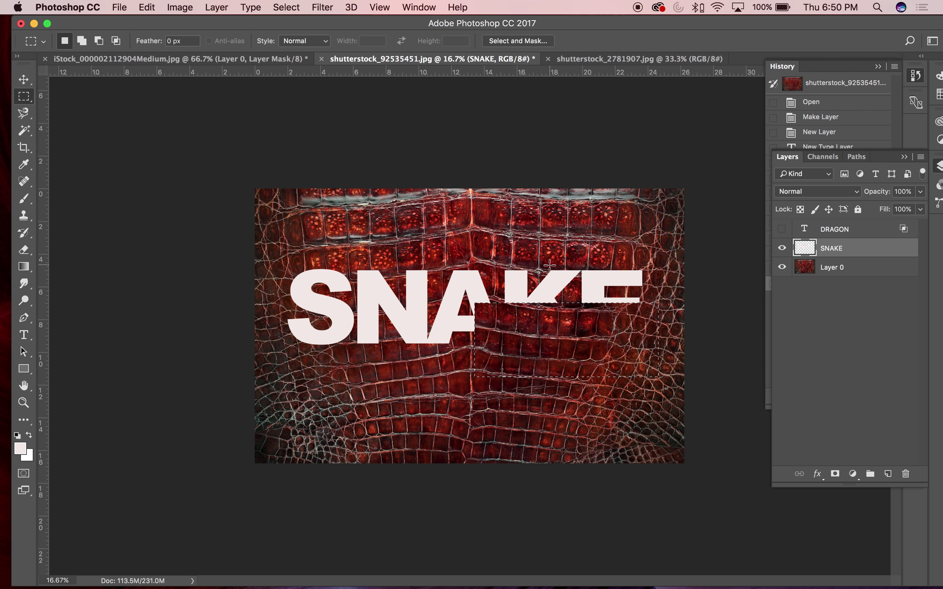
{"action": "key", "text": "ctrl+d"}
{"action": "key", "text": "v"}
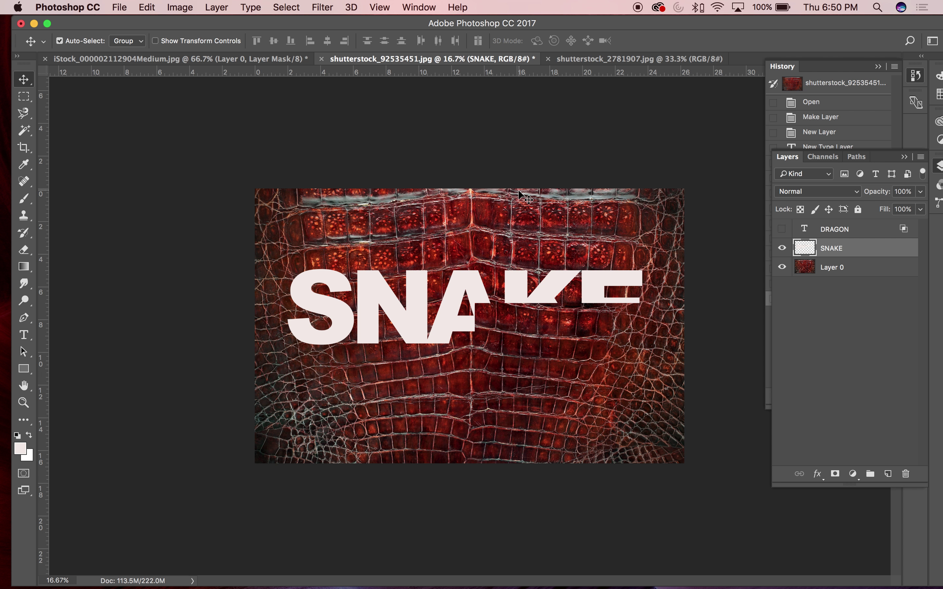
Restore the erased SNAKE letters from History and clear the selection
{"action": "left_click", "coordinate": [842, 67]}
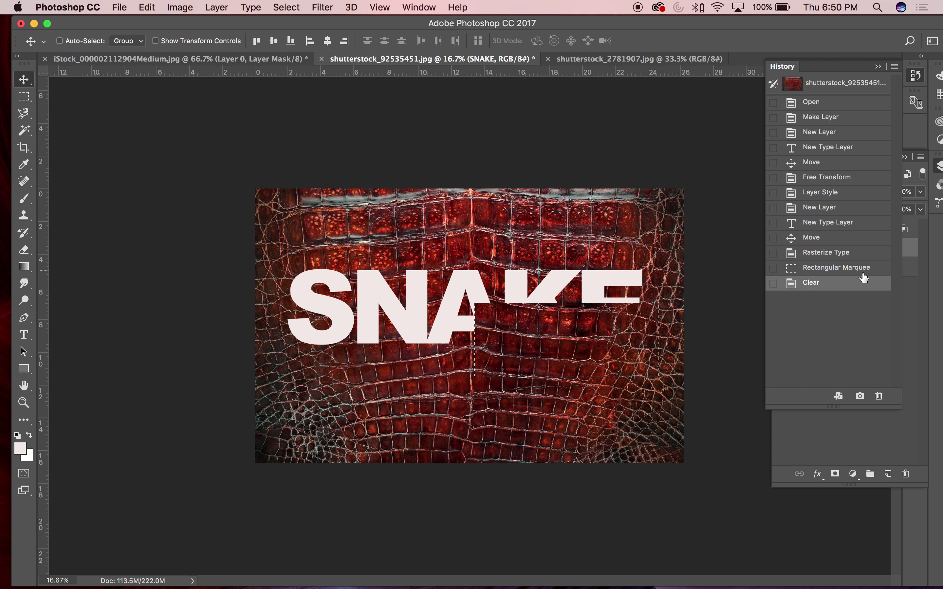
{"action": "left_click", "coordinate": [836, 268]}
{"action": "left_click", "coordinate": [834, 419]}
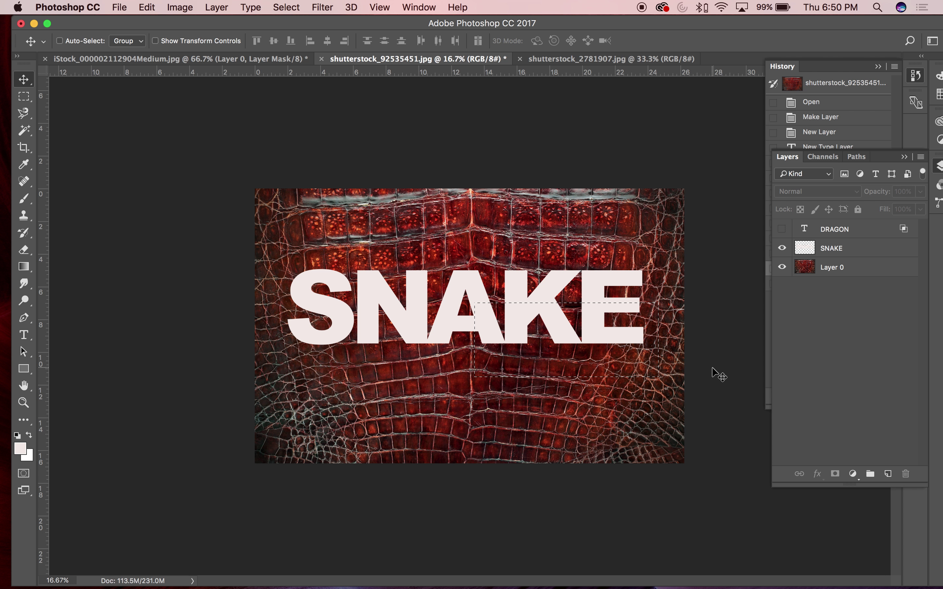
{"action": "key", "text": "ctrl+d"}
Hide SNAKE and inspect the Red, Green and Blue channels, leaving only Blue active
{"action": "left_click", "coordinate": [810, 266]}
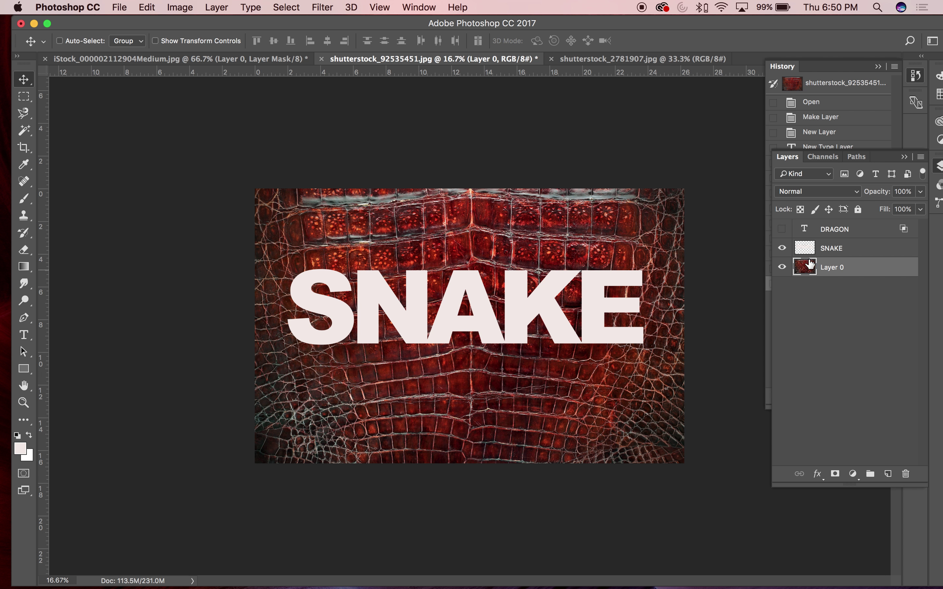
{"action": "left_click", "coordinate": [831, 158]}
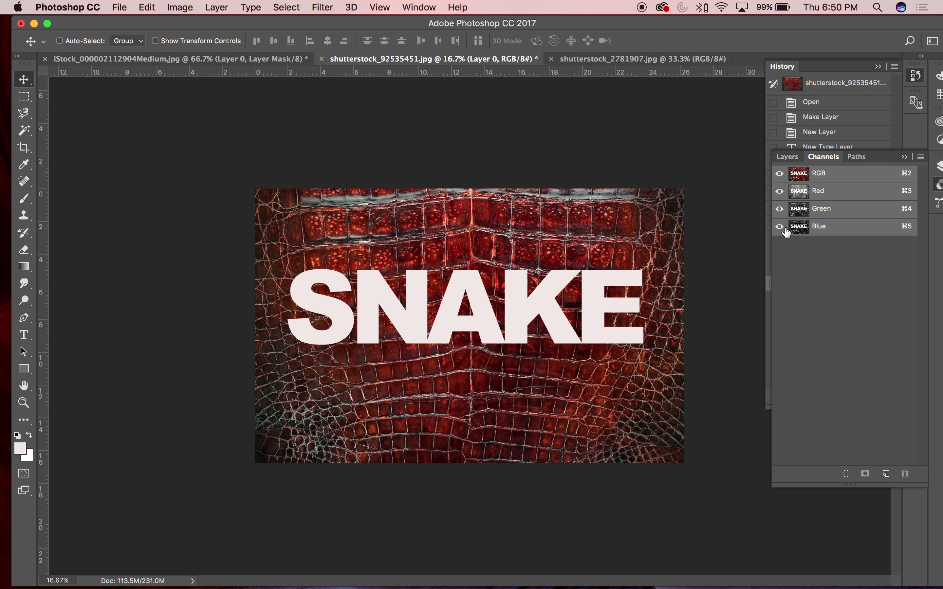
{"action": "left_click", "coordinate": [787, 157]}
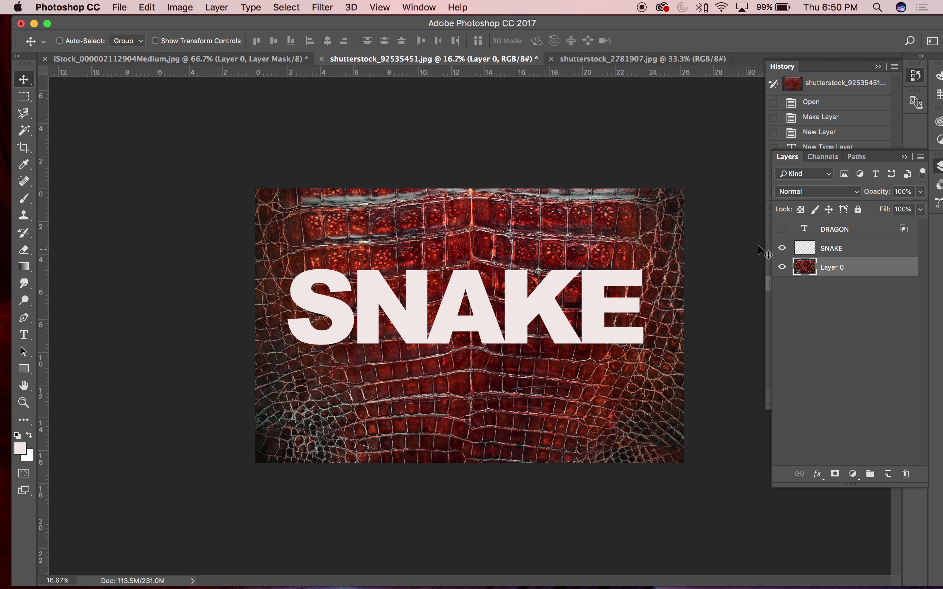
{"action": "left_click", "coordinate": [781, 248]}
{"action": "left_click", "coordinate": [823, 156]}
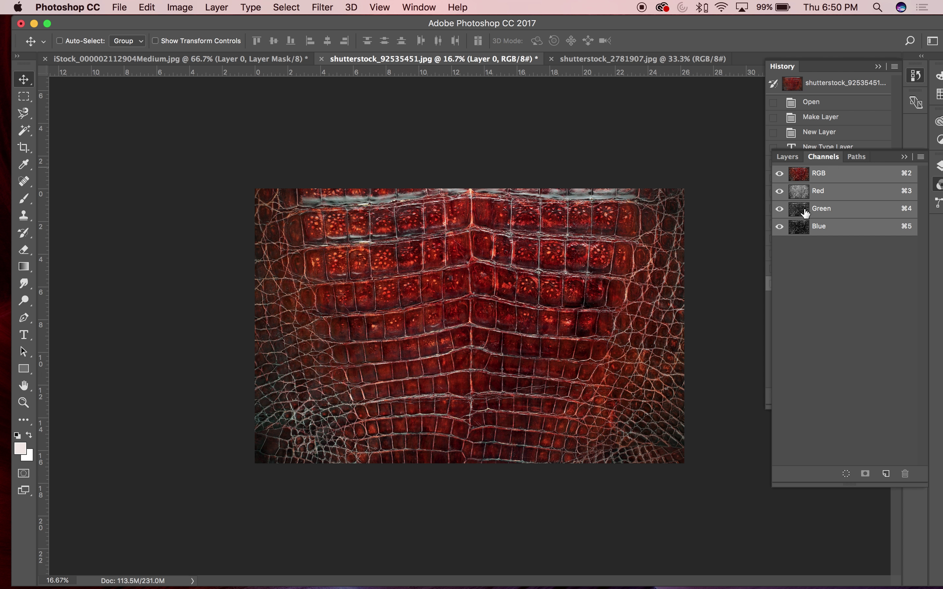
{"action": "left_click", "coordinate": [812, 193]}
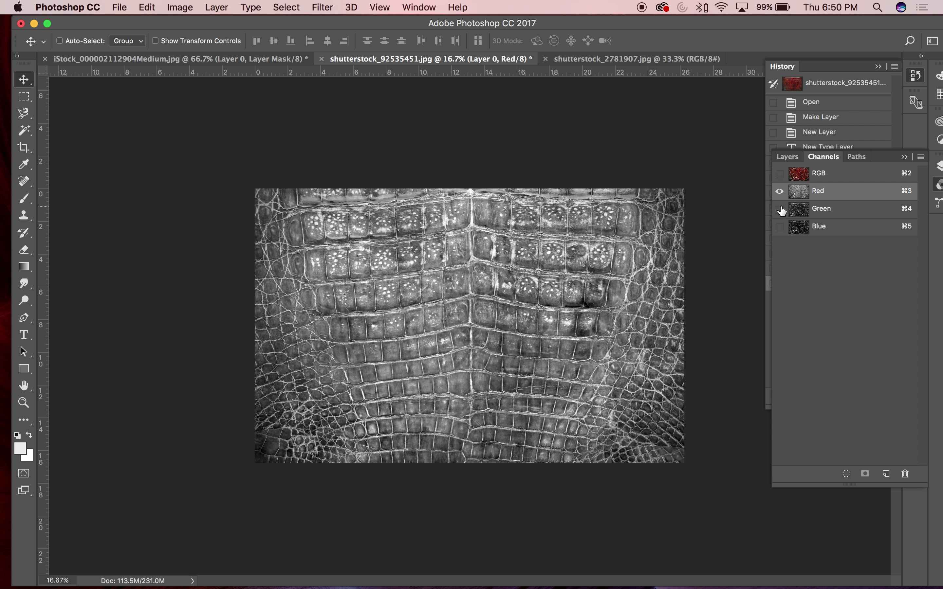
{"action": "left_click", "coordinate": [780, 210]}
{"action": "left_click", "coordinate": [780, 227]}
{"action": "left_click", "coordinate": [780, 191]}
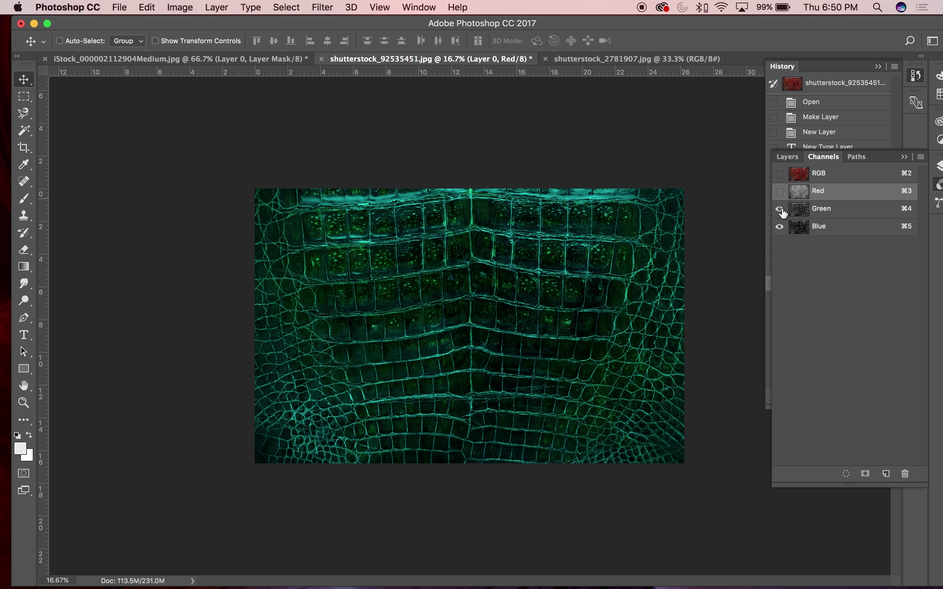
{"action": "left_click", "coordinate": [780, 209]}
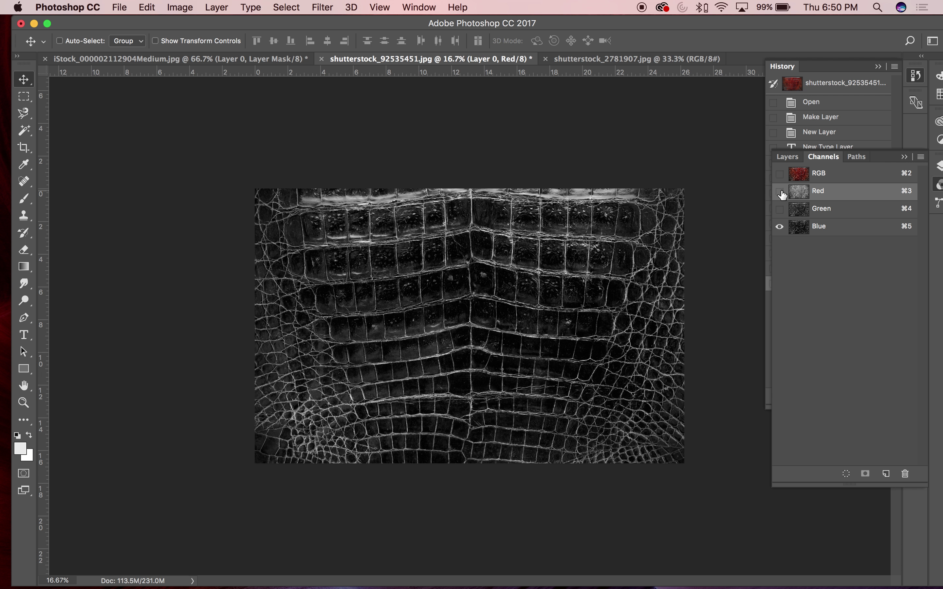
{"action": "left_click", "coordinate": [825, 226]}
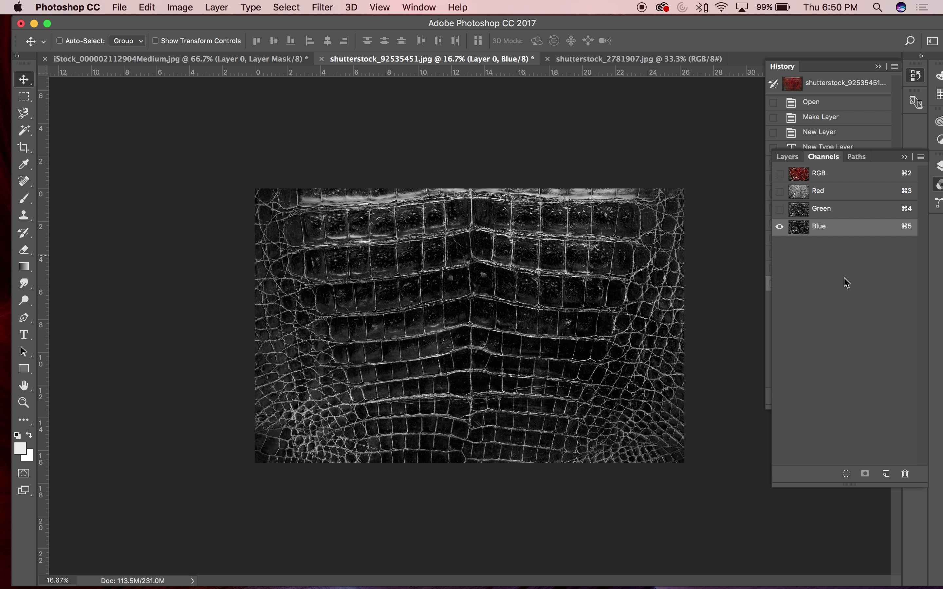
Duplicate the Blue channel as Blue copy and view it on its own
{"action": "right_click", "coordinate": [849, 226]}
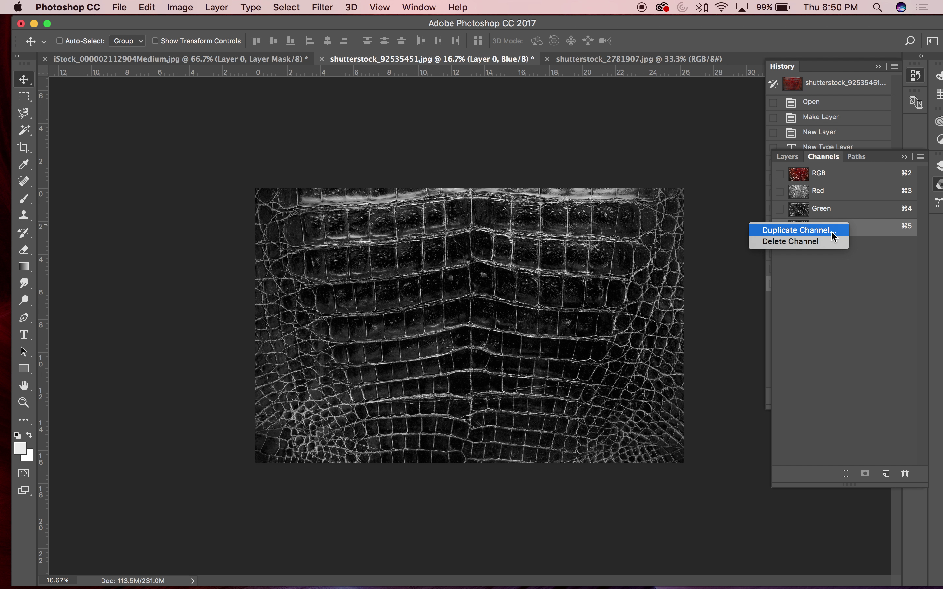
{"action": "left_click", "coordinate": [820, 233]}
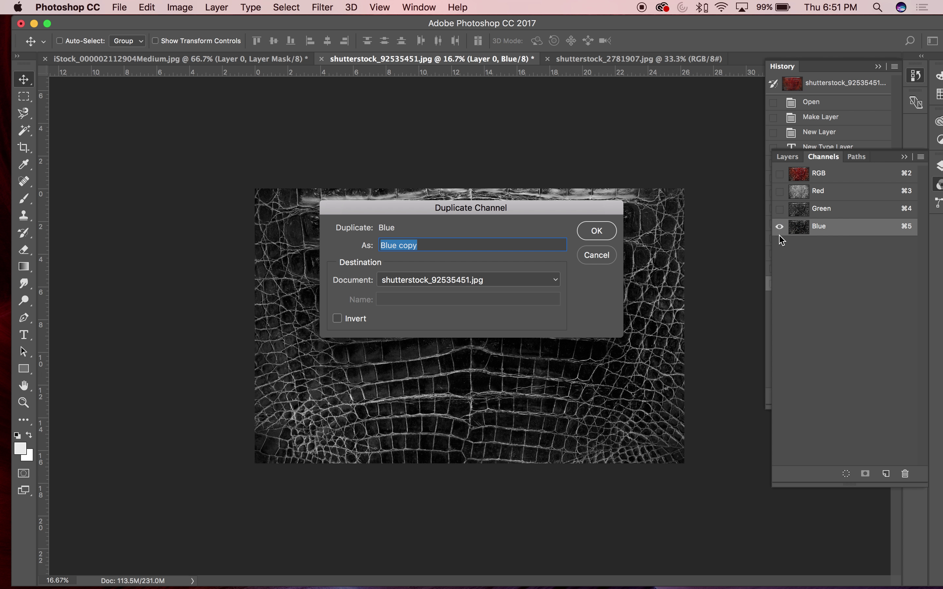
{"action": "left_click", "coordinate": [597, 231]}
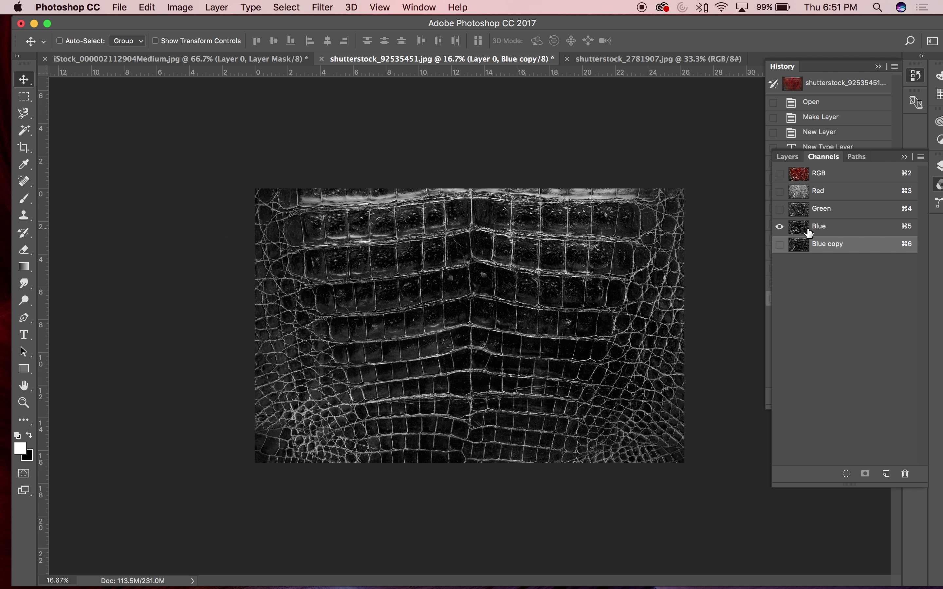
{"action": "left_click", "coordinate": [780, 244]}
{"action": "left_click", "coordinate": [780, 227]}
{"action": "left_click", "coordinate": [181, 6]}
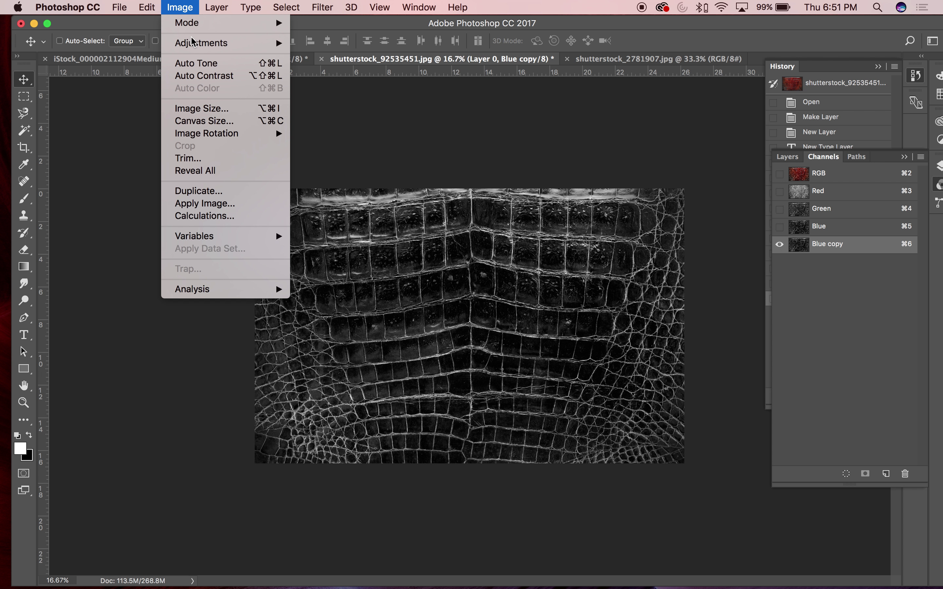
Apply Levels 17 / 1.00 / 137 to the Blue copy channel and load it as a selection
{"action": "mouse_move", "coordinate": [195, 43]}
{"action": "left_click", "coordinate": [335, 57]}
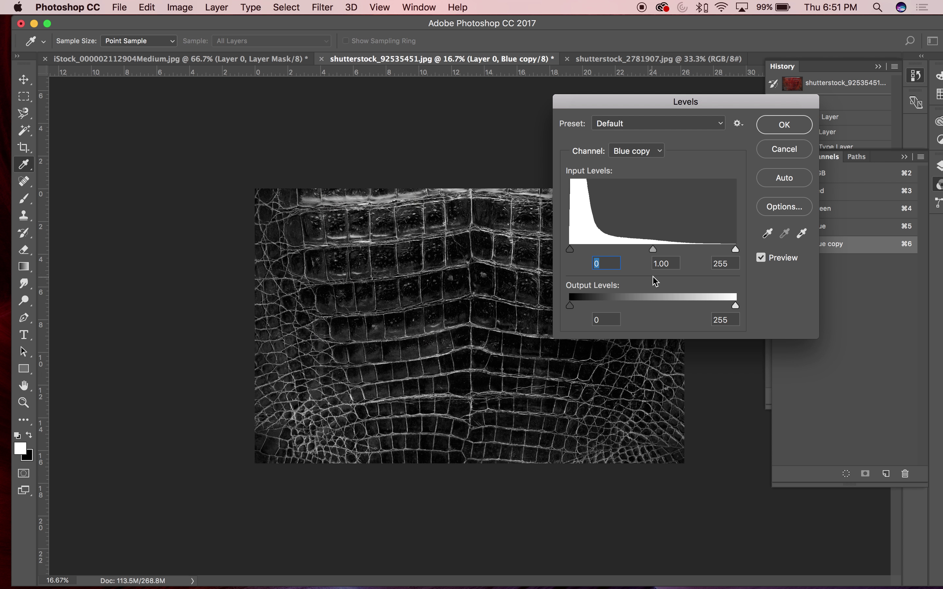
{"action": "left_click_drag", "start_coordinate": [739, 252], "coordinate": [660, 254]}
{"action": "left_click_drag", "start_coordinate": [571, 250], "coordinate": [582, 252]}
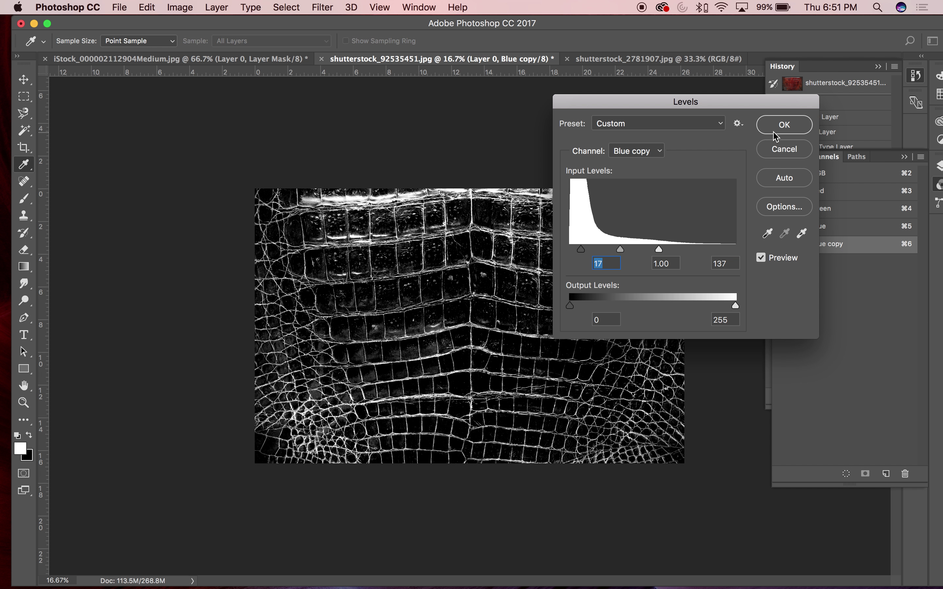
{"action": "left_click", "coordinate": [788, 122]}
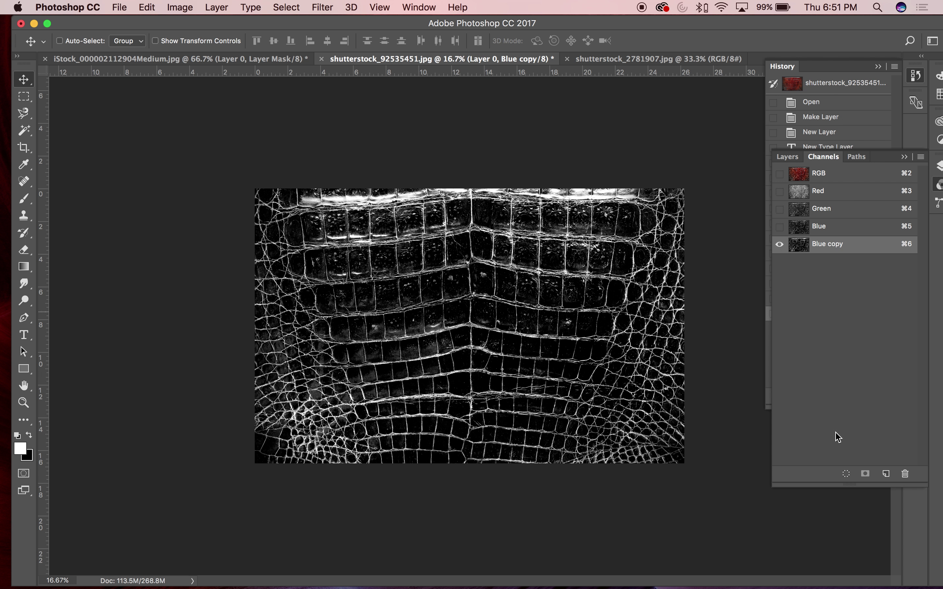
{"action": "left_click", "coordinate": [847, 474]}
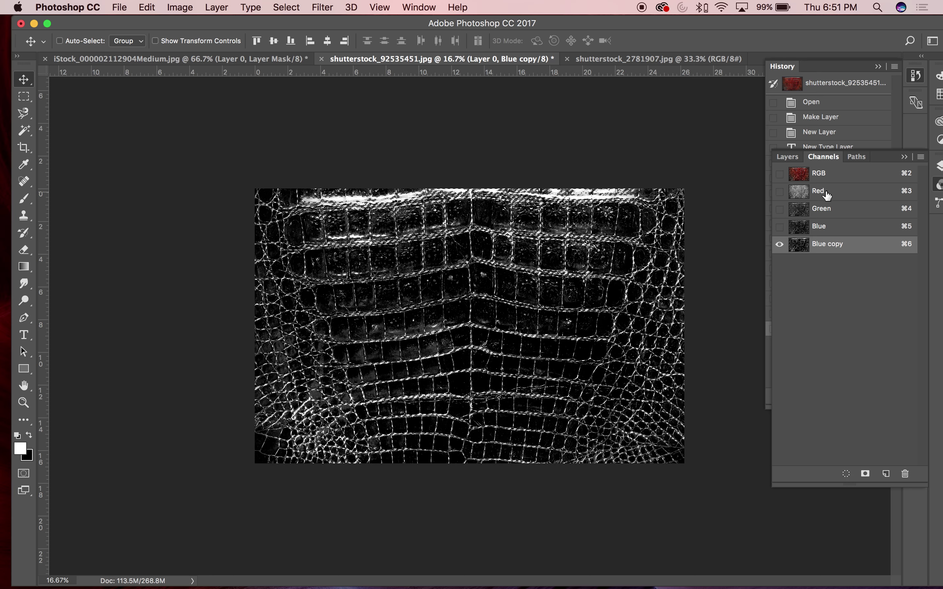
{"action": "left_click", "coordinate": [788, 157]}
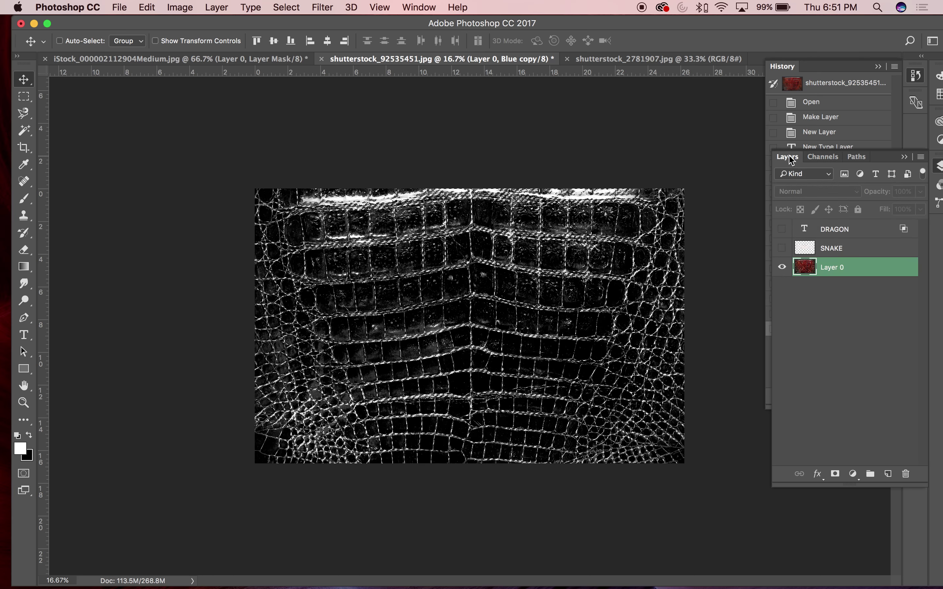
Show the SNAKE text layer again and deselect the scale texture
{"action": "left_click", "coordinate": [836, 250]}
{"action": "left_click", "coordinate": [783, 249]}
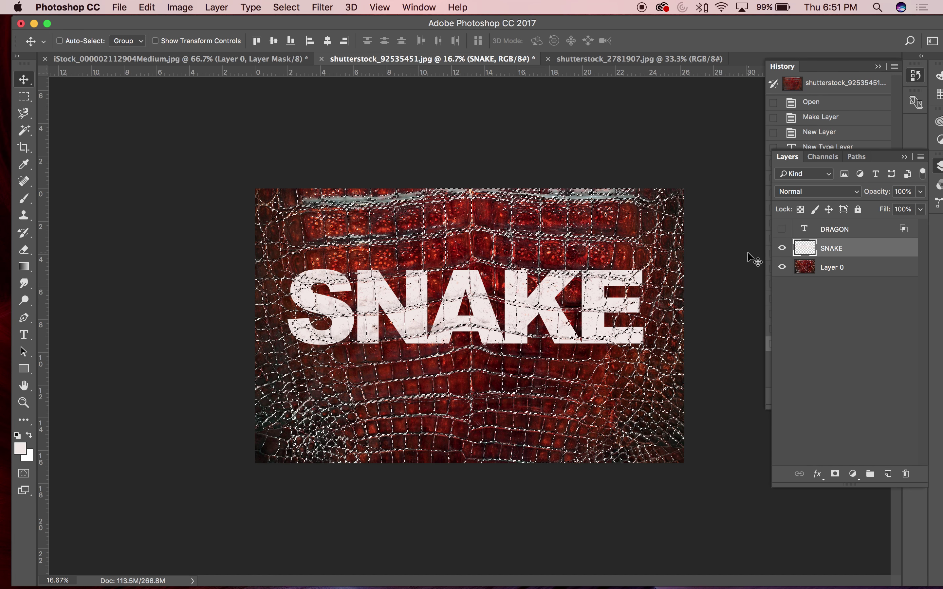
{"action": "key", "text": "super+d"}
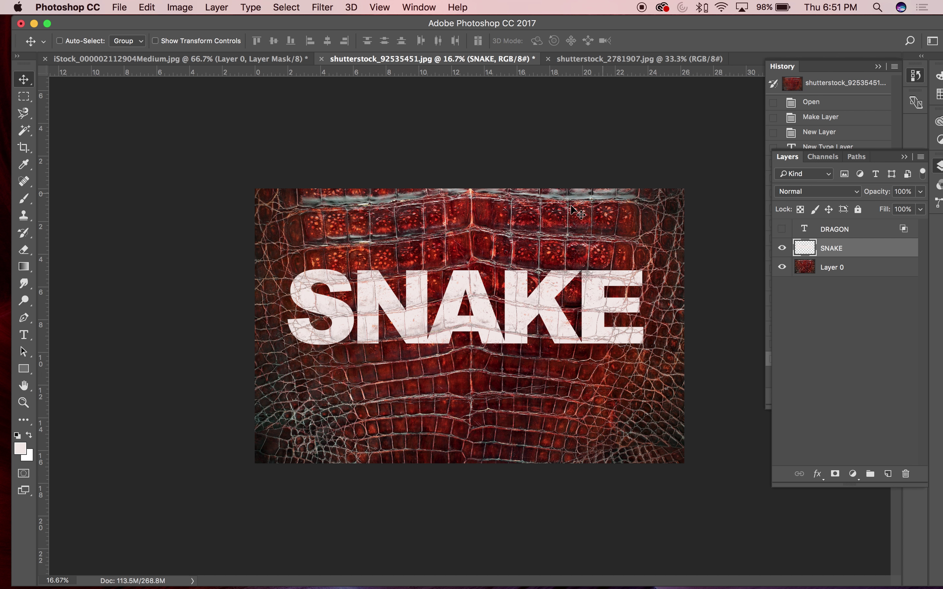
{"action": "key", "text": "super+equal"}
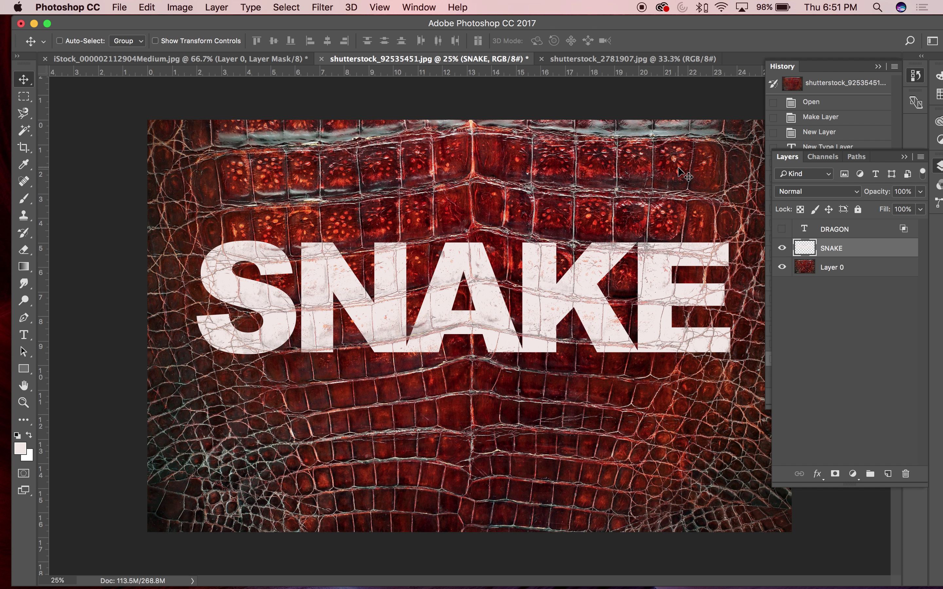
Clear the selection around the SNAKE lettering and switch to the shutterstock_2781907.jpg tree-ring image
{"action": "key", "text": "super+z"}
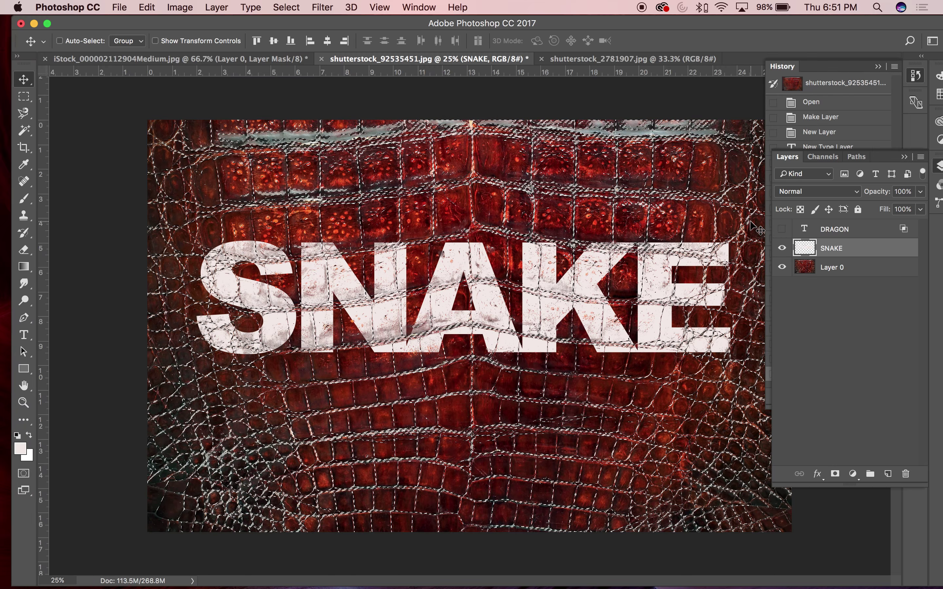
{"action": "key", "text": "super+z"}
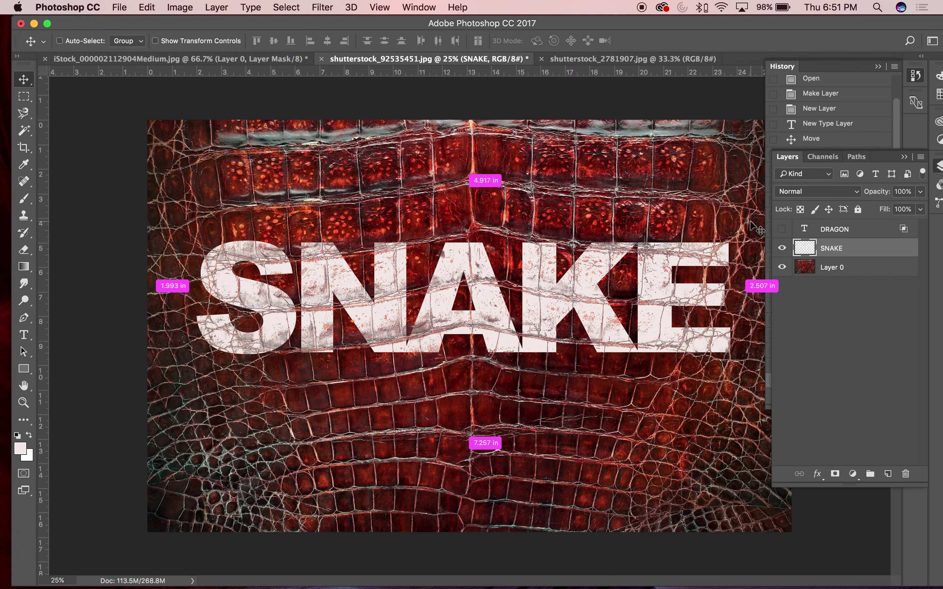
{"action": "key", "text": "super+minus"}
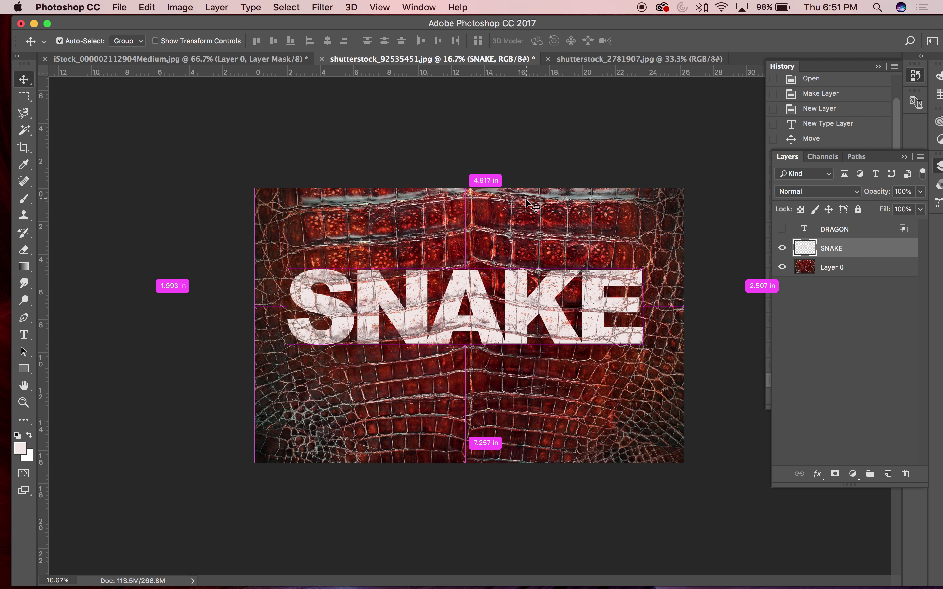
{"action": "key", "text": "super+equal"}
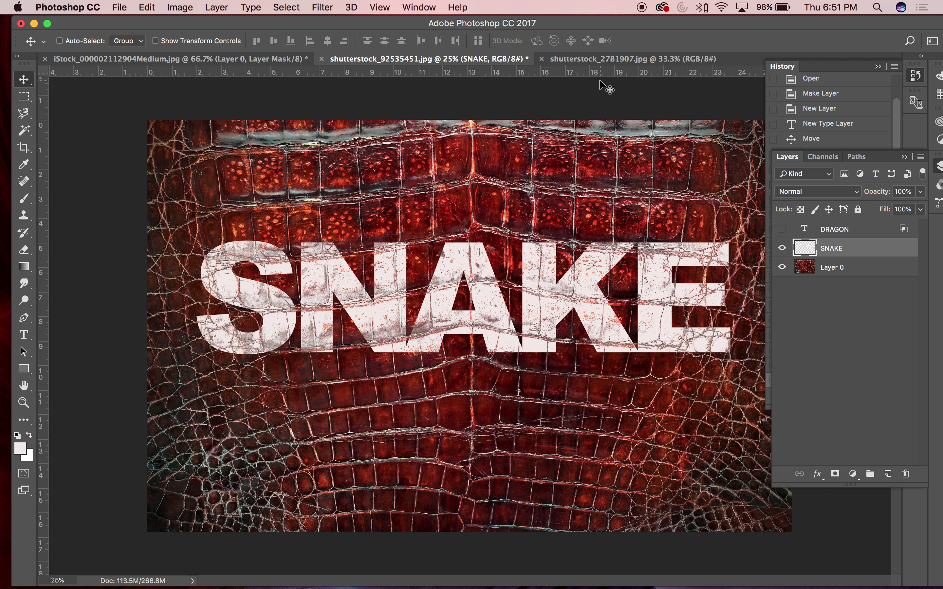
{"action": "left_click", "coordinate": [603, 60]}
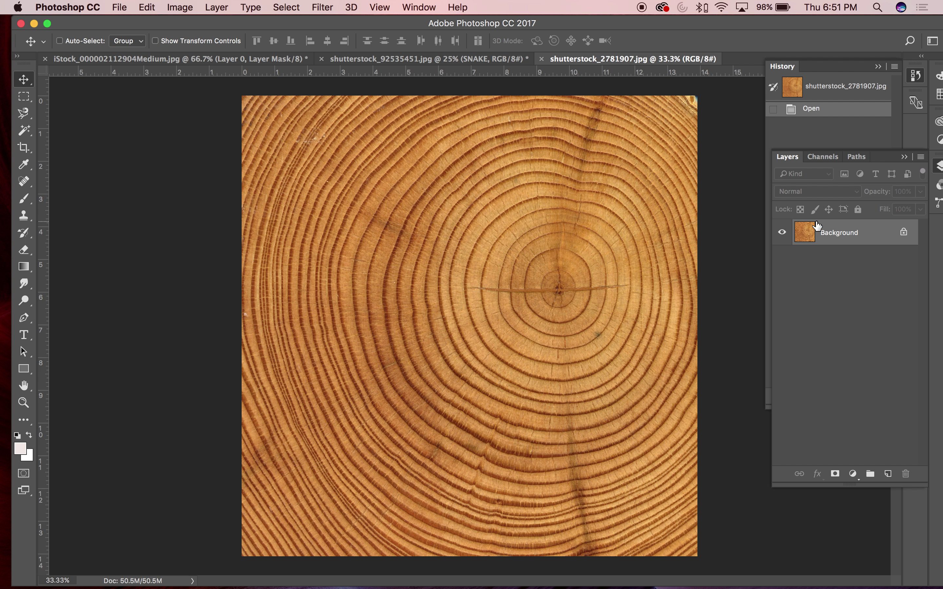
Convert the tree-ring image's locked Background into Layer 0
{"action": "double_click", "coordinate": [840, 233]}
{"action": "key", "text": "Return"}
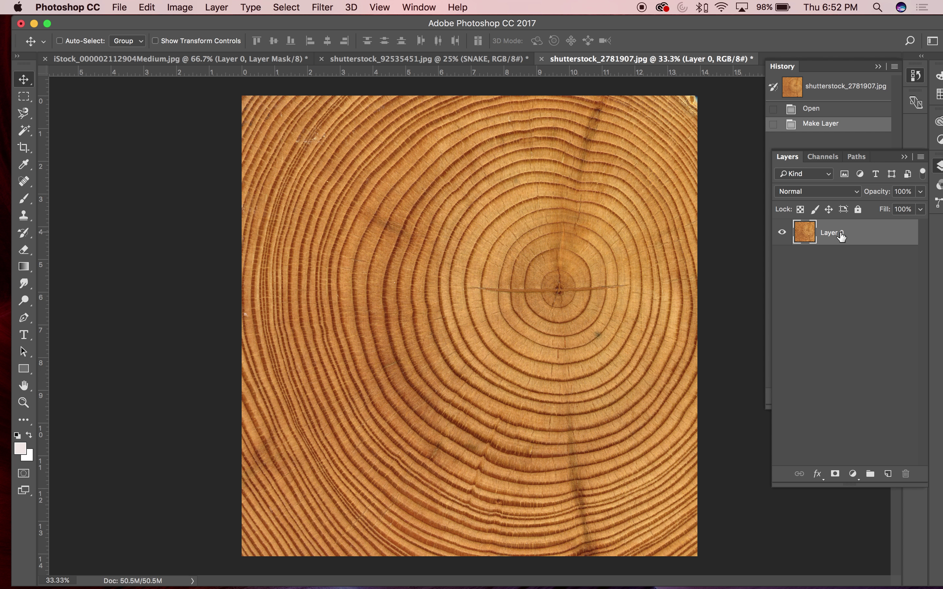
{"action": "key", "text": "super+minus"}
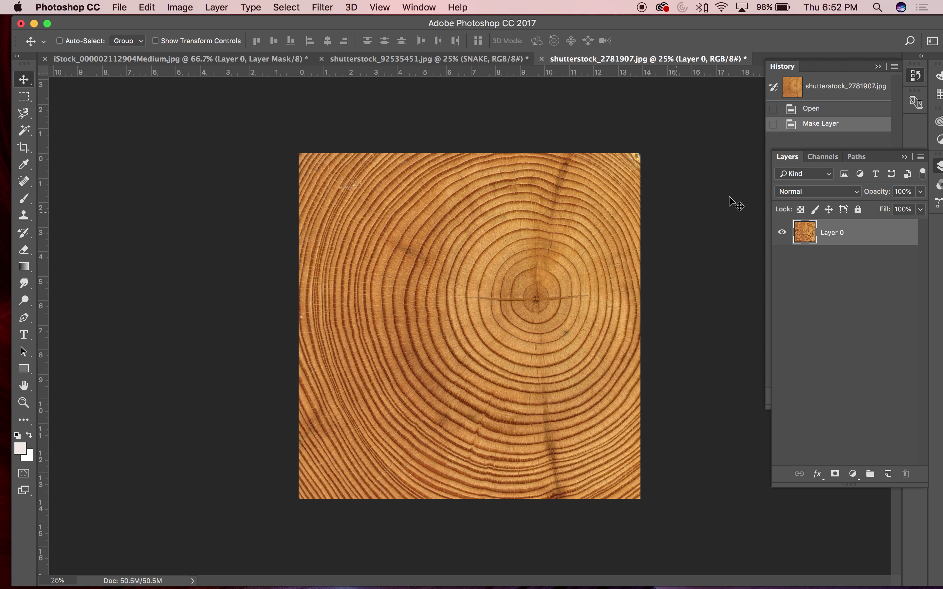
{"action": "left_click", "coordinate": [433, 62]}
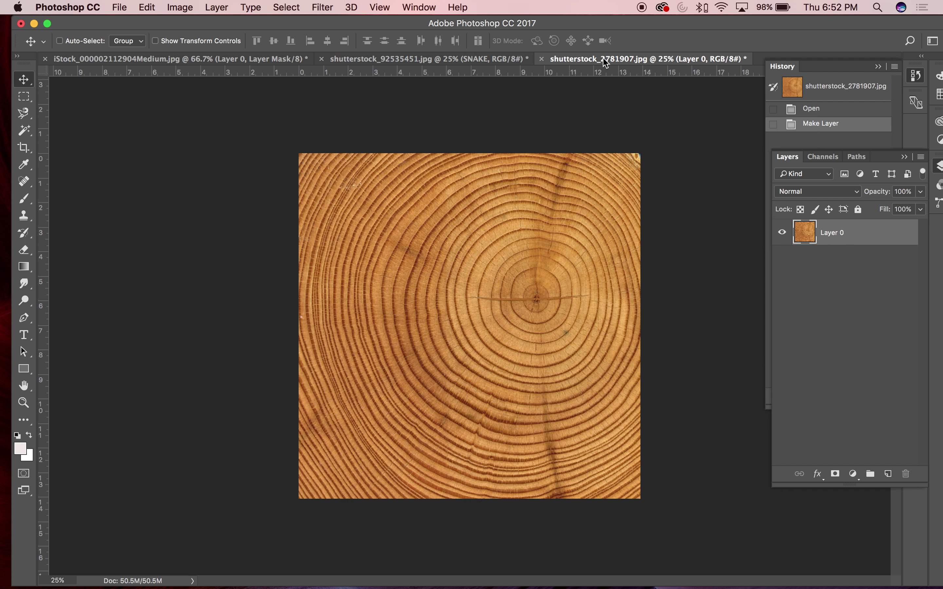
{"action": "left_click", "coordinate": [603, 59]}
Add the word 'Wood' as 300 pt text across the upper tree rings
{"action": "key", "text": "t"}
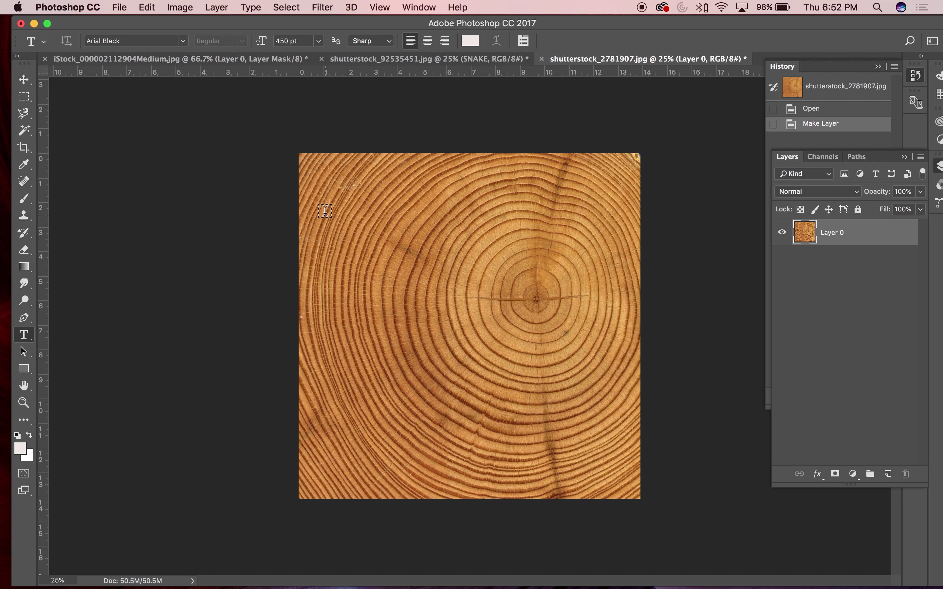
{"action": "left_click_drag", "start_coordinate": [316, 212], "coordinate": [634, 348]}
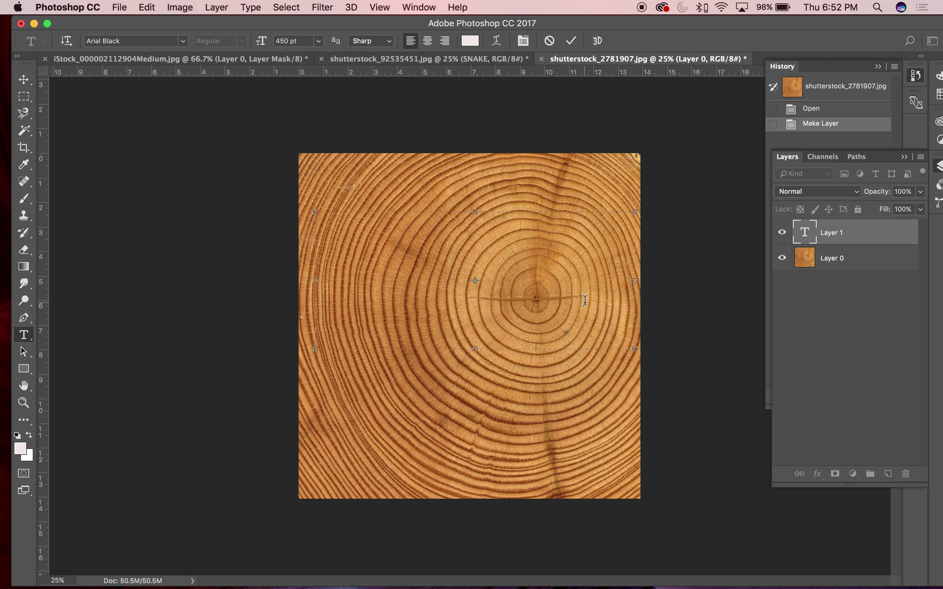
{"action": "type", "text": "Wood"}
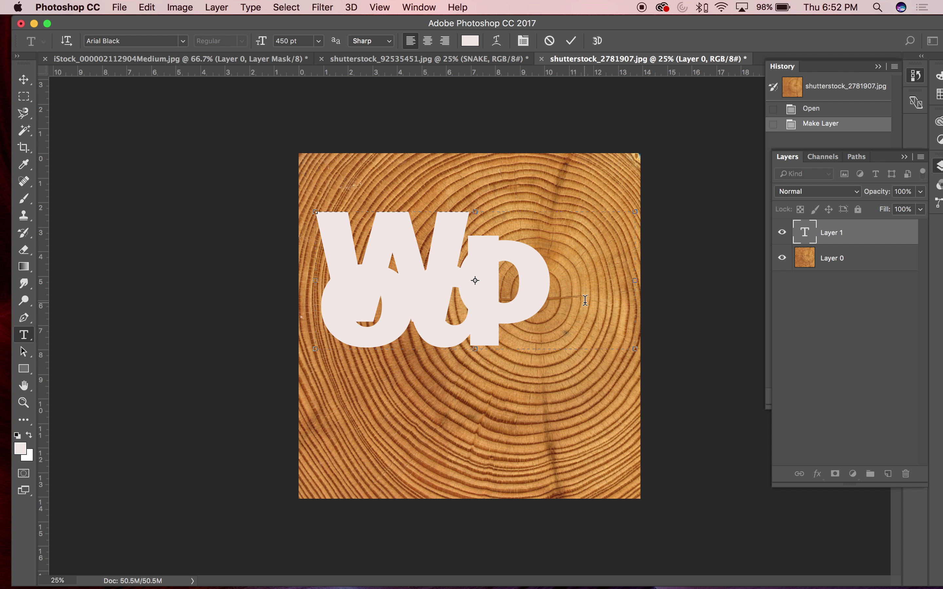
{"action": "key", "text": "super+a"}
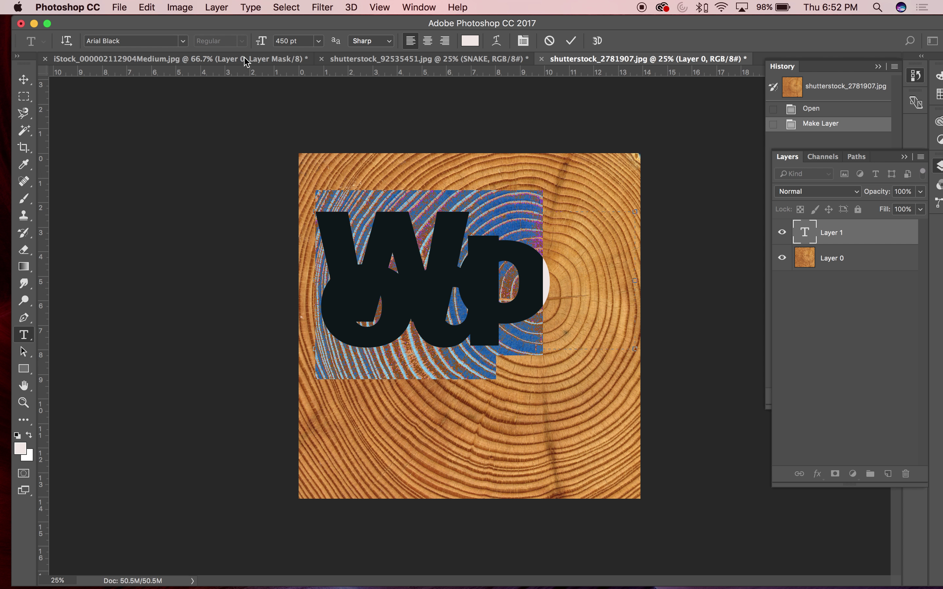
{"action": "left_click", "coordinate": [294, 39]}
{"action": "type", "text": "300"}
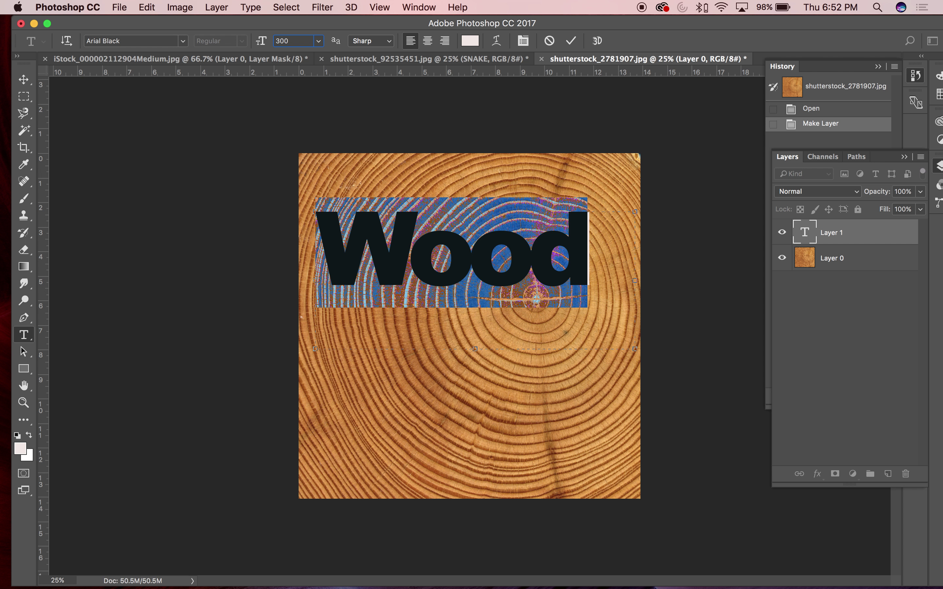
{"action": "left_click", "coordinate": [23, 79]}
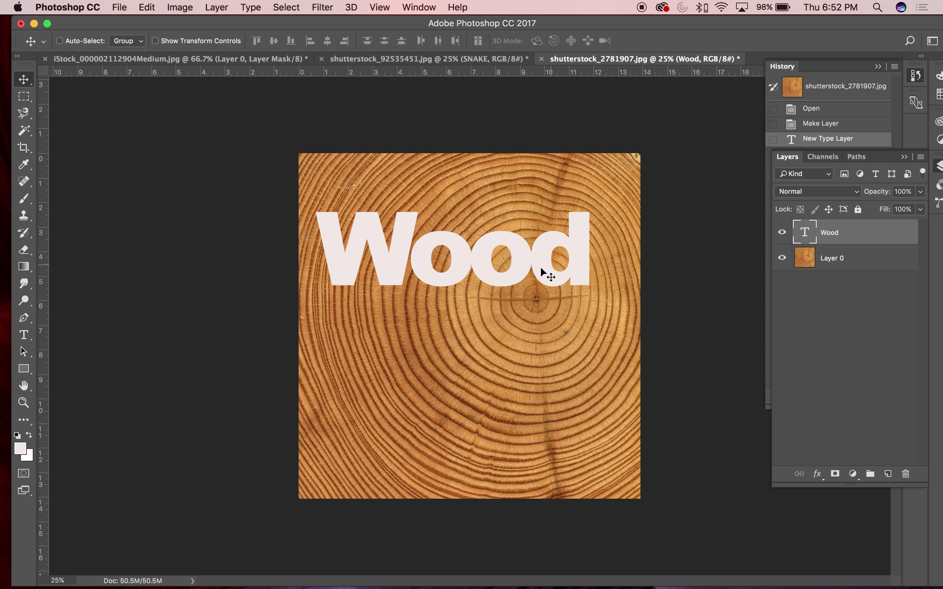
Move the Wood text down, free-transform it to about 117% and center it over the rings
{"action": "left_click_drag", "start_coordinate": [517, 270], "coordinate": [531, 325]}
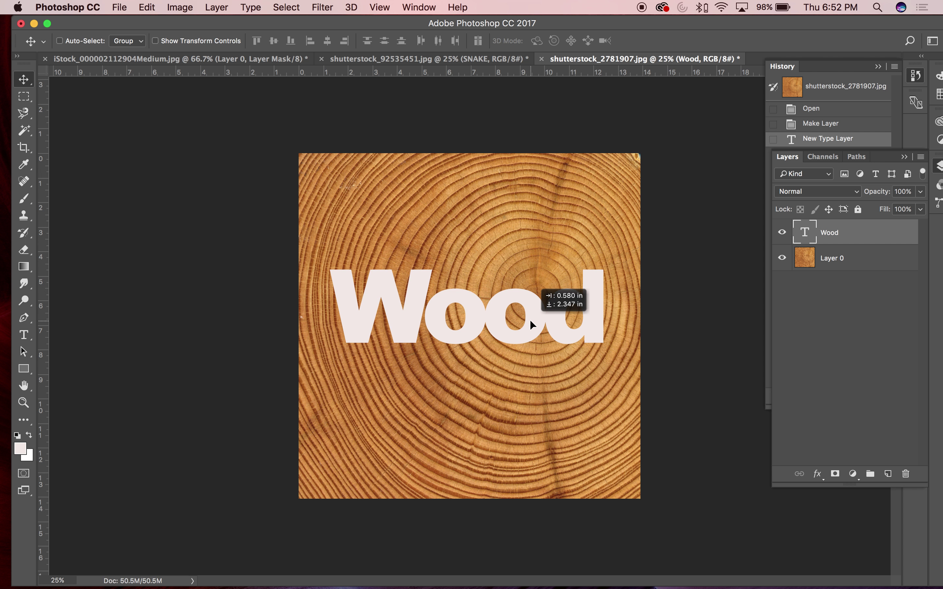
{"action": "key", "text": "super+t"}
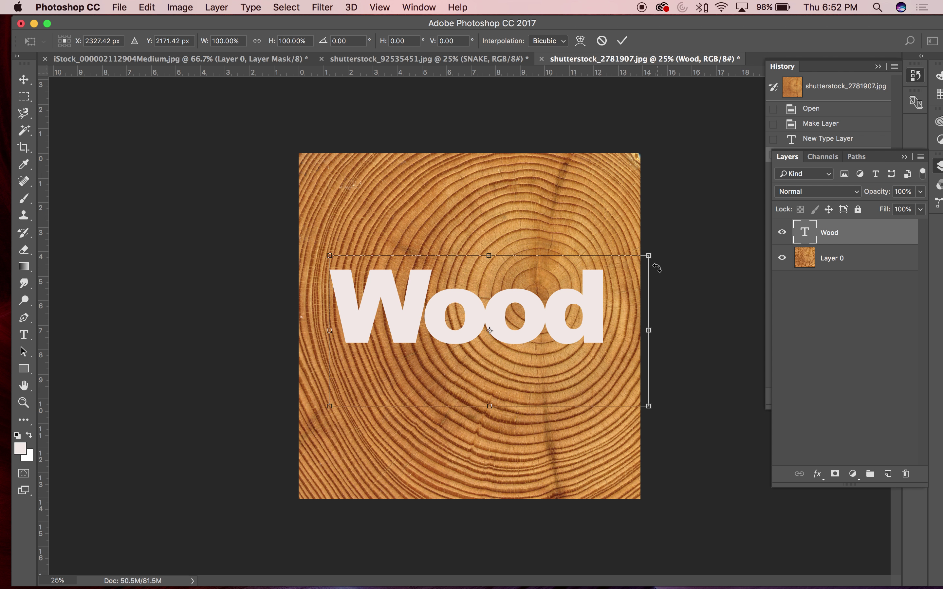
{"action": "left_click_drag", "start_coordinate": [650, 258], "coordinate": [711, 227]}
{"action": "left_click_drag", "start_coordinate": [611, 306], "coordinate": [580, 312]}
{"action": "left_click_drag", "start_coordinate": [680, 236], "coordinate": [669, 242]}
{"action": "left_click_drag", "start_coordinate": [603, 290], "coordinate": [609, 295]}
{"action": "key", "text": "Return"}
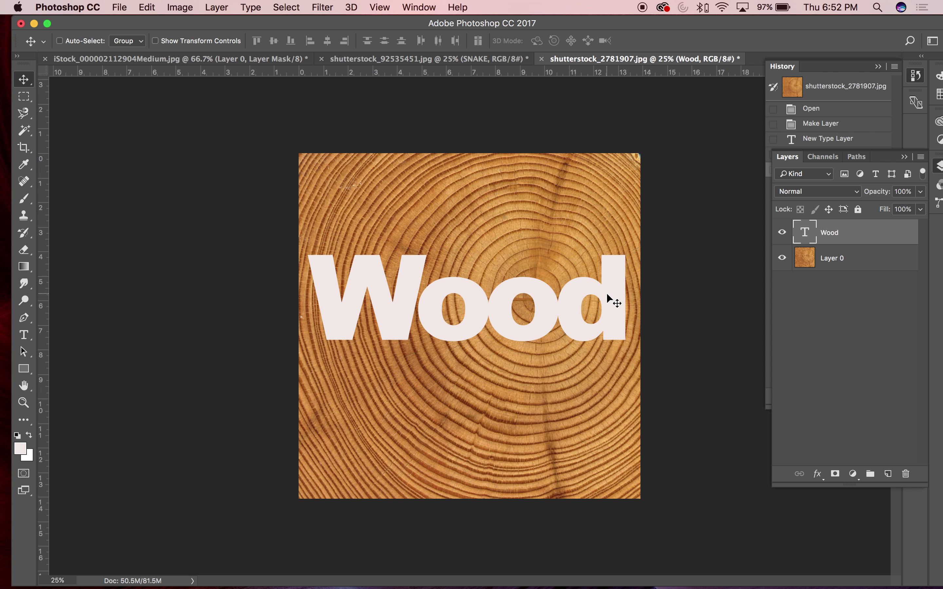
Rasterize the Wood type layer and load its letter shapes as a selection
{"action": "right_click", "coordinate": [880, 239]}
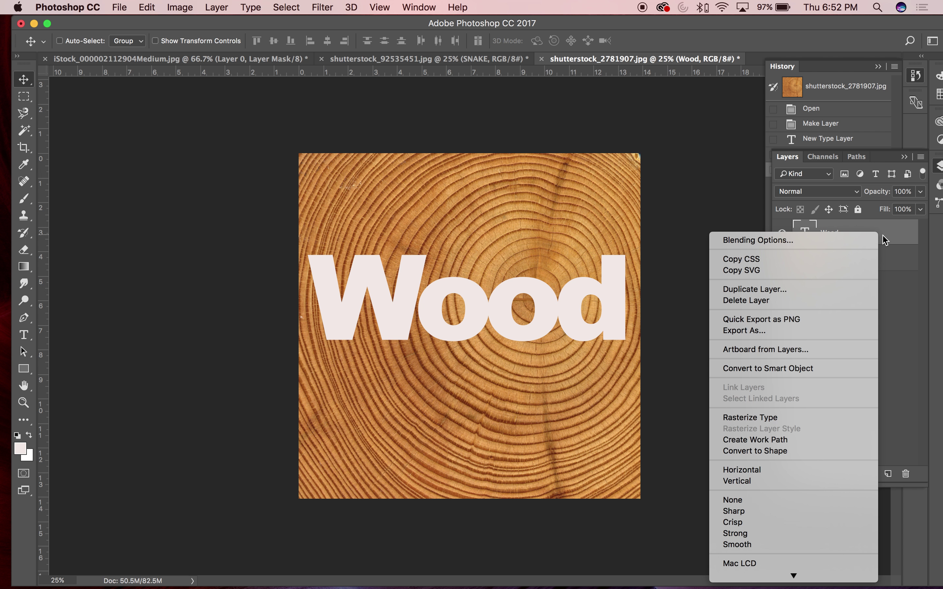
{"action": "left_click", "coordinate": [803, 418]}
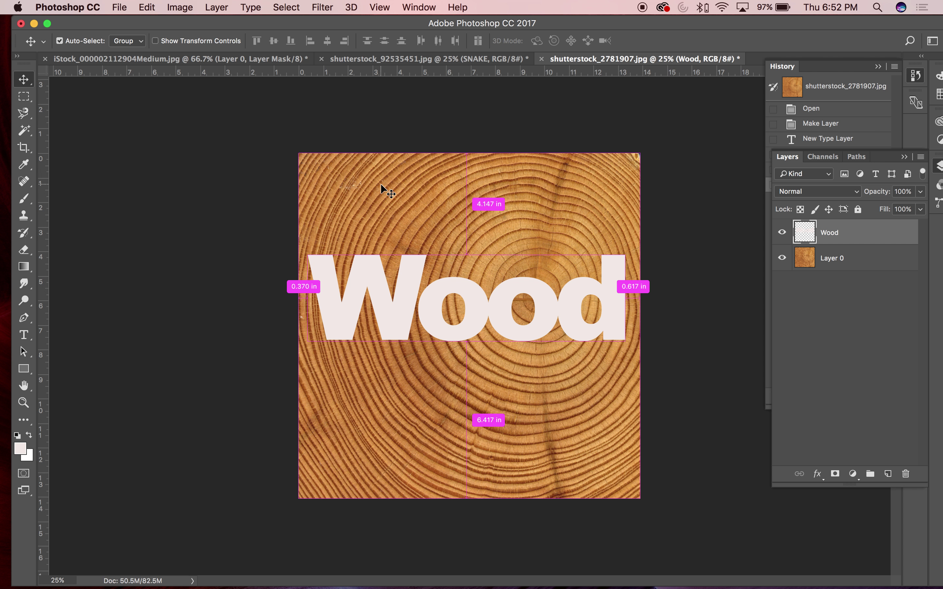
{"action": "left_click", "coordinate": [148, 6]}
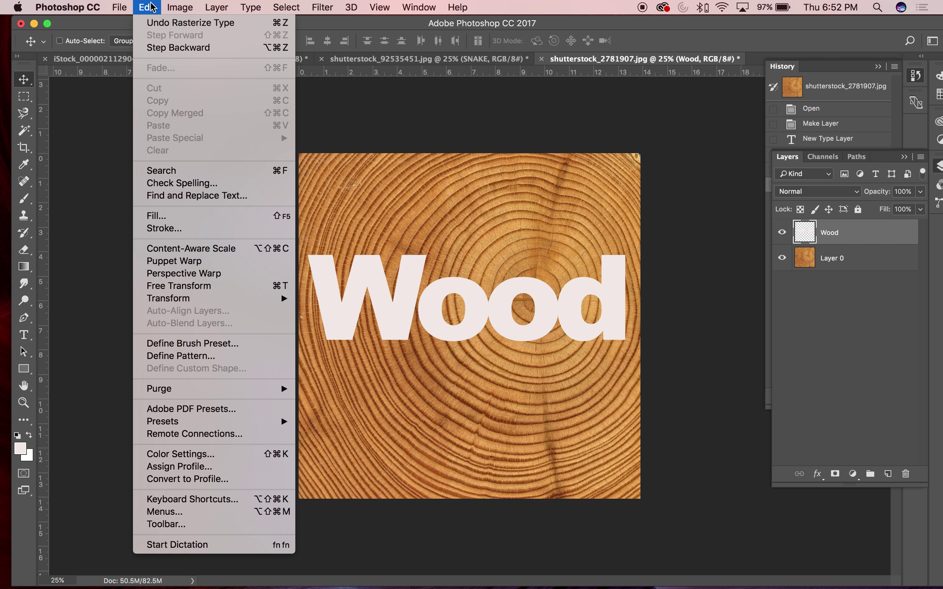
{"action": "mouse_move", "coordinate": [287, 7]}
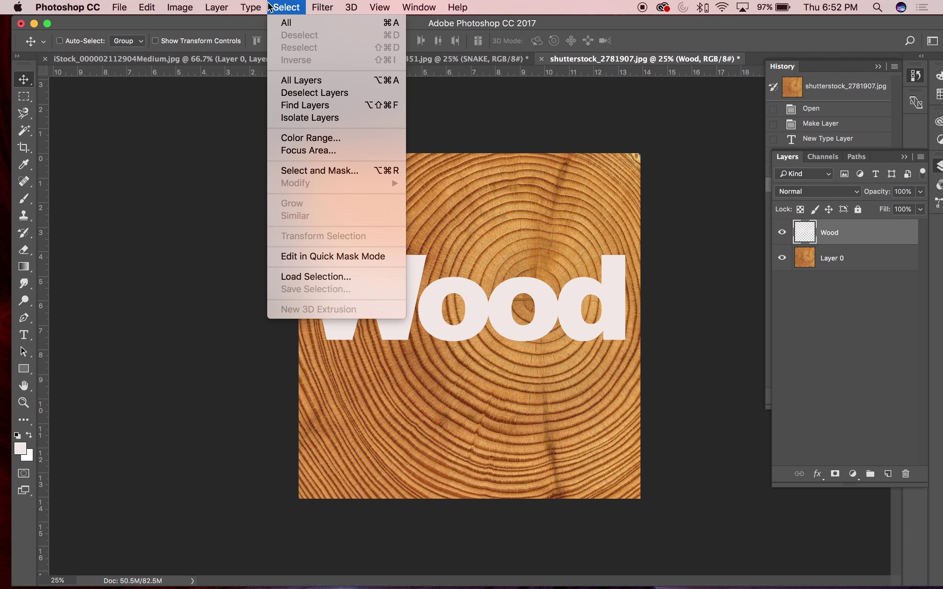
{"action": "left_click", "coordinate": [289, 25]}
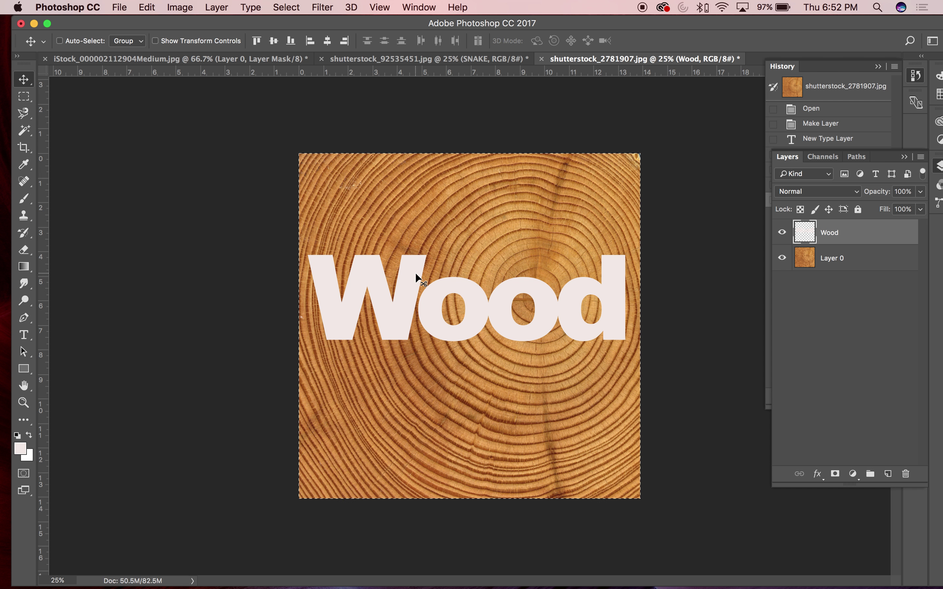
{"action": "key", "text": "super+alt+2"}
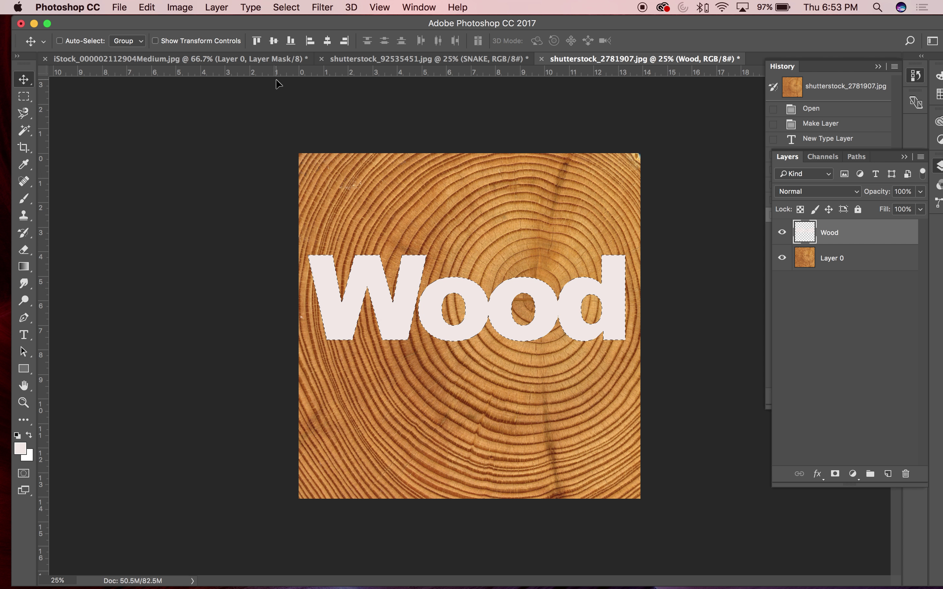
Hide the white Wood text layer and make the tree-ring Layer 0 active
{"action": "left_click", "coordinate": [782, 234]}
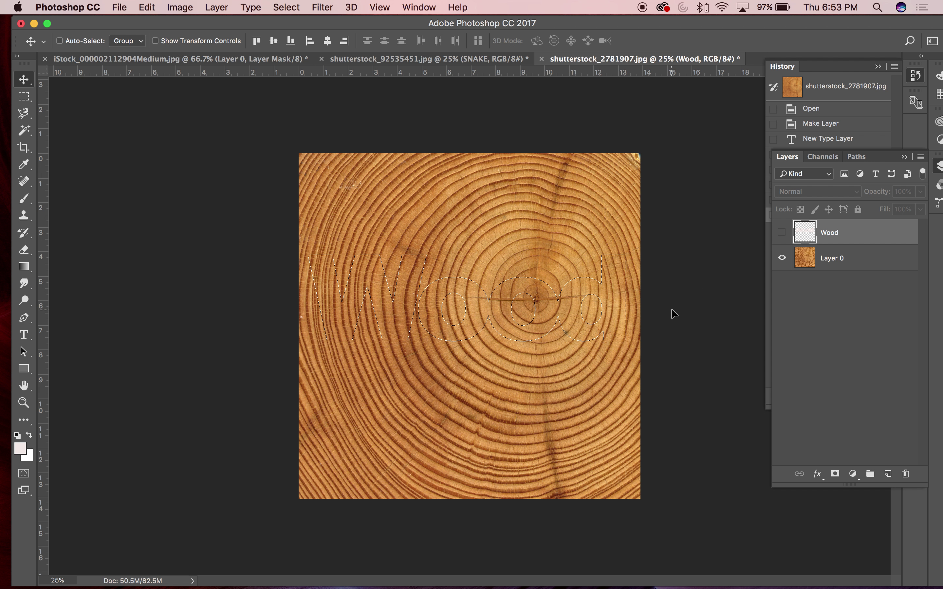
{"action": "key", "text": "super+equal"}
{"action": "key", "text": "super+equal"}
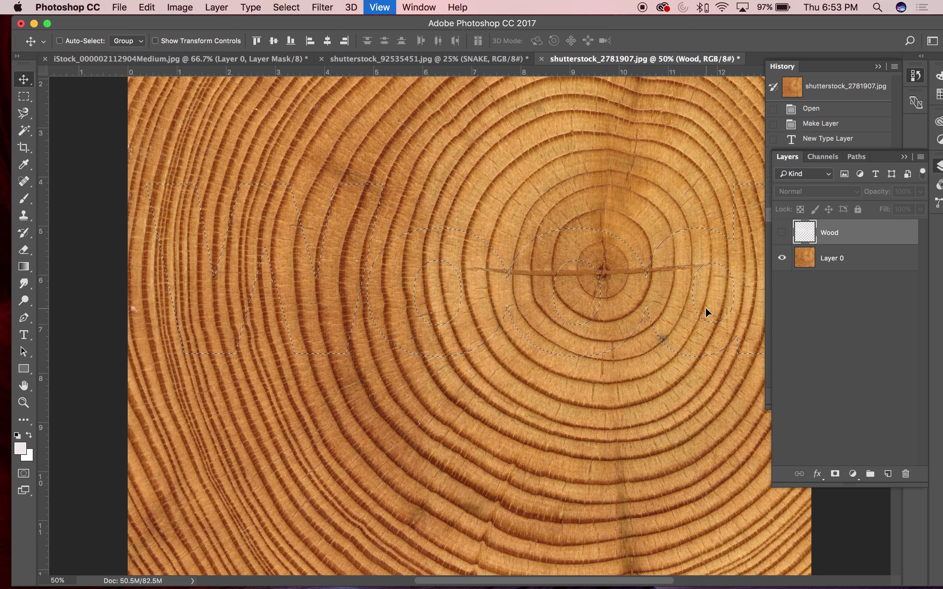
{"action": "left_click", "coordinate": [803, 262]}
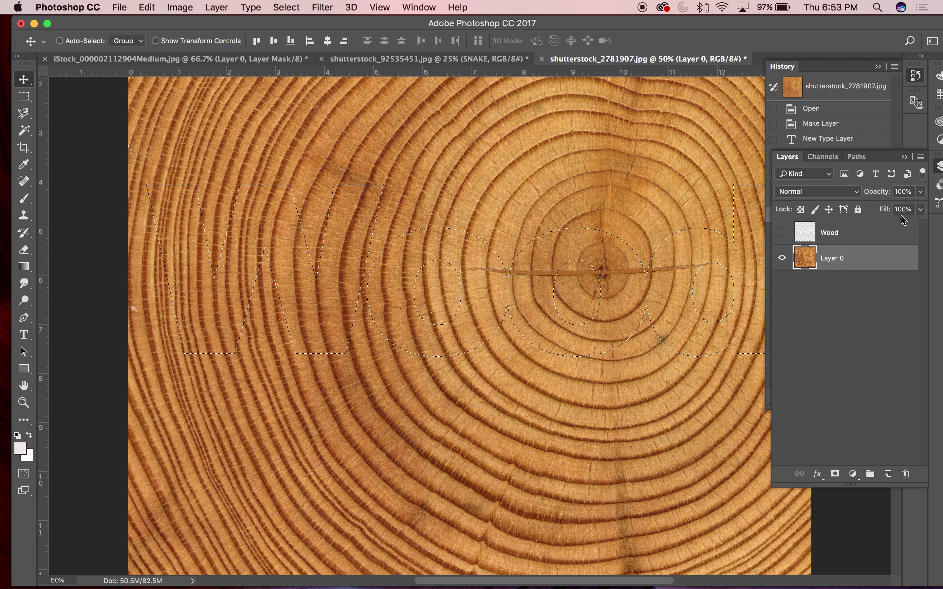
Invert the selection, delete the tree rings outside the Wood letters, and deselect
{"action": "left_click", "coordinate": [225, 7]}
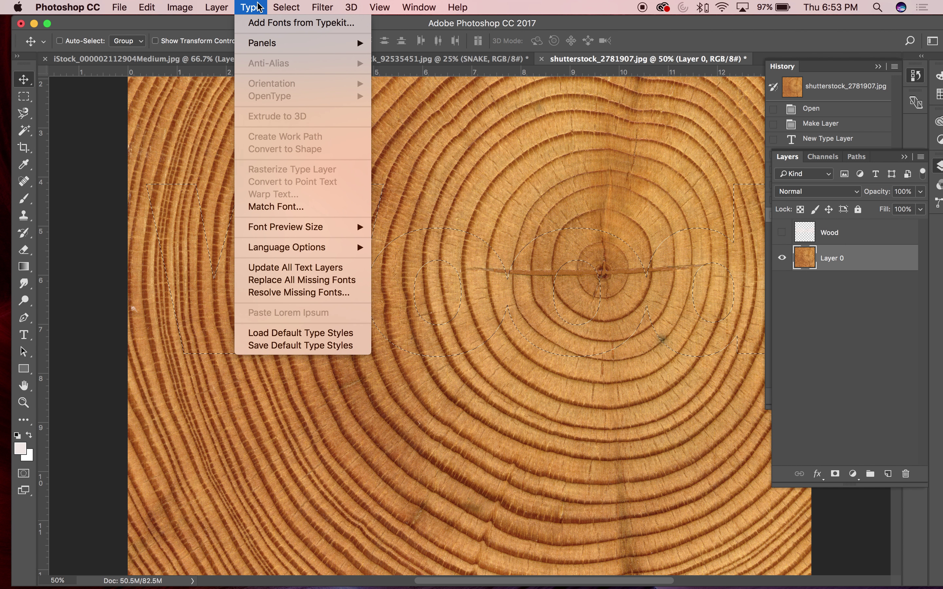
{"action": "mouse_move", "coordinate": [287, 7]}
{"action": "left_click", "coordinate": [290, 60]}
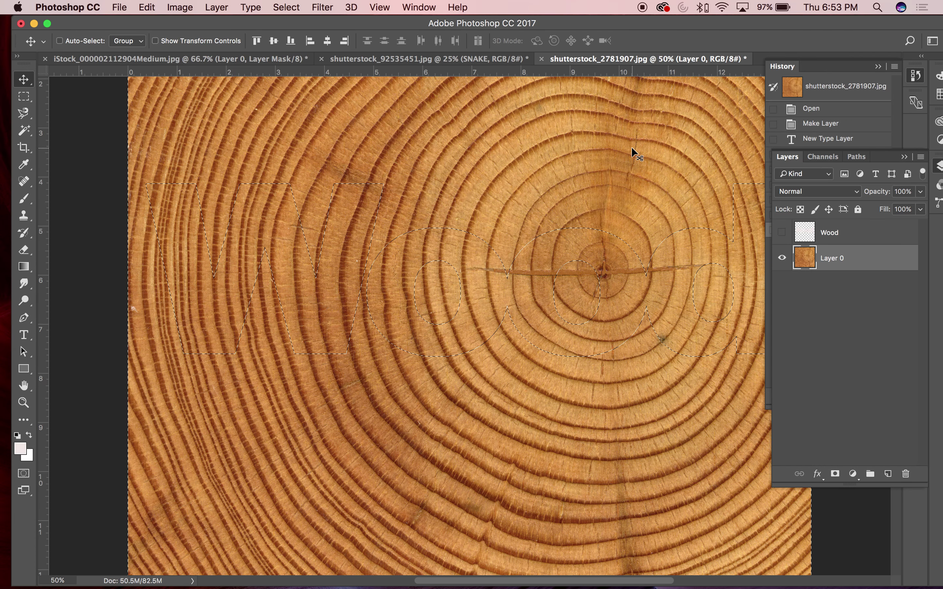
{"action": "key", "text": "Delete"}
{"action": "key", "text": "super+d"}
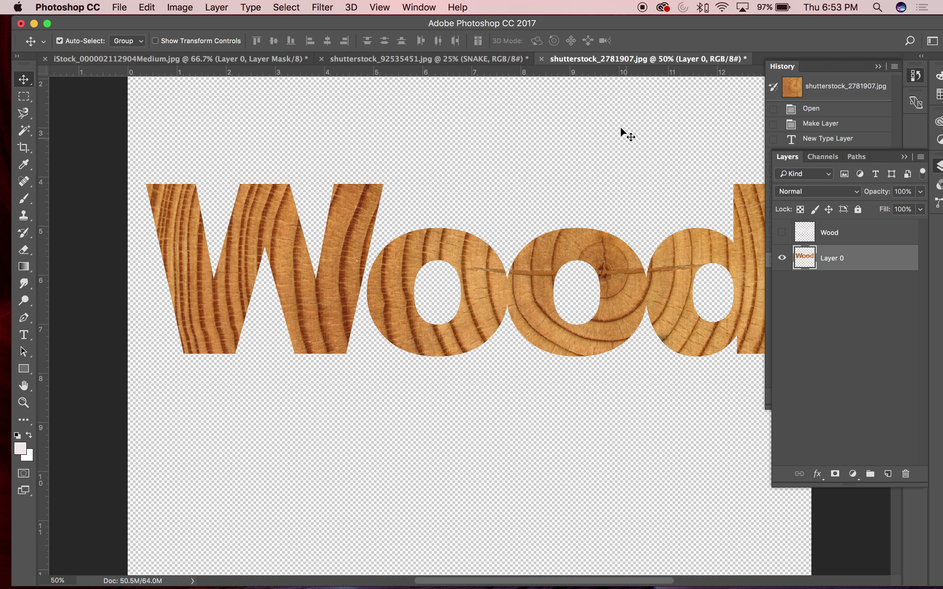
{"action": "key", "text": "super+minus"}
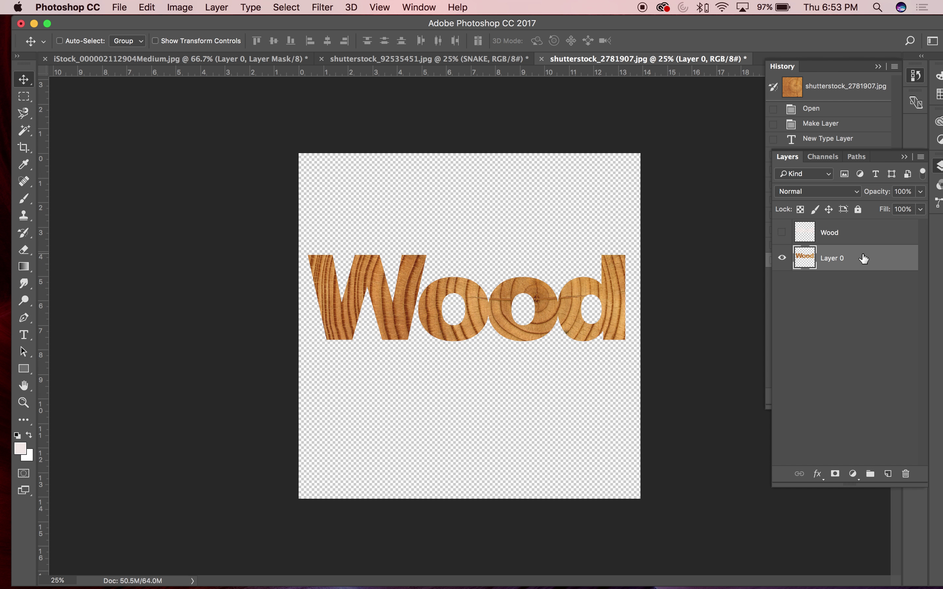
Add a Bevel & Emboss effect to the wooden letters, initially with Smooth technique
{"action": "left_click", "coordinate": [819, 474]}
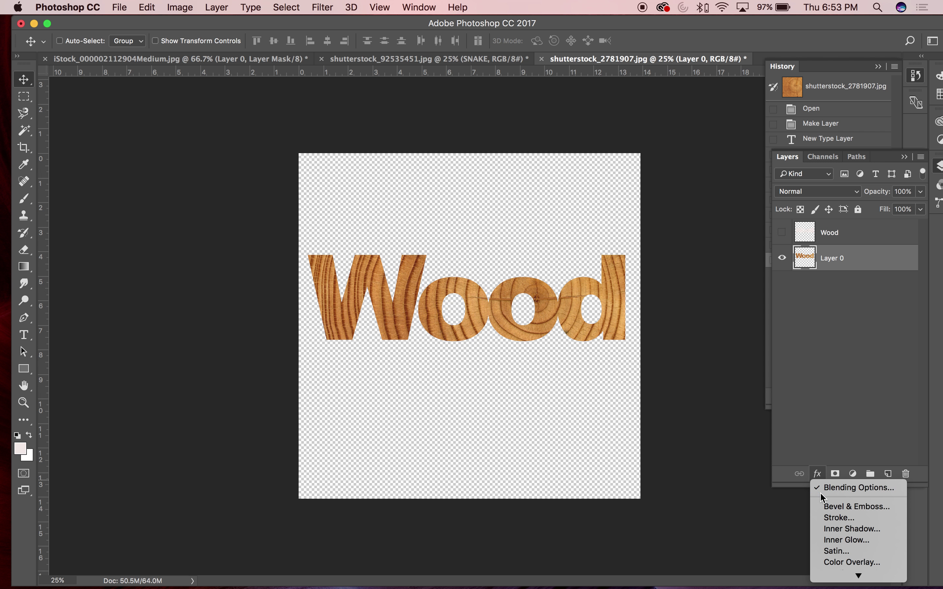
{"action": "left_click", "coordinate": [844, 507]}
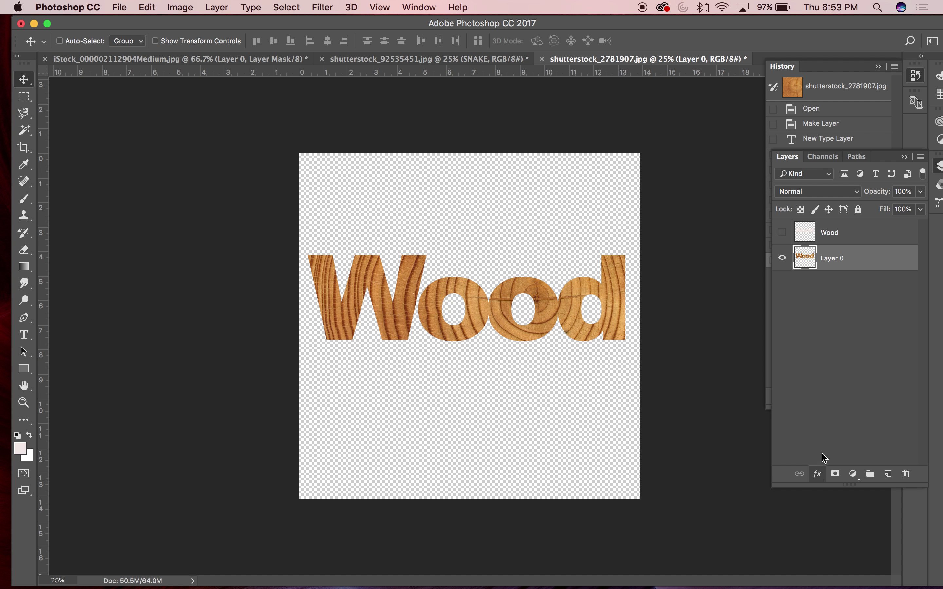
{"action": "left_click_drag", "start_coordinate": [417, 134], "coordinate": [595, 73]}
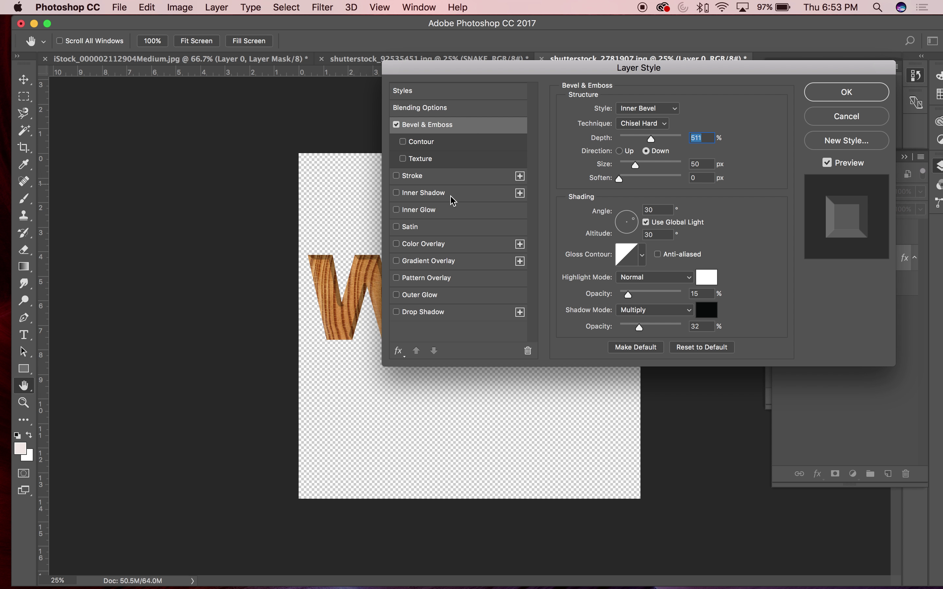
{"action": "left_click_drag", "start_coordinate": [474, 68], "coordinate": [459, 93]}
{"action": "left_click", "coordinate": [656, 147]}
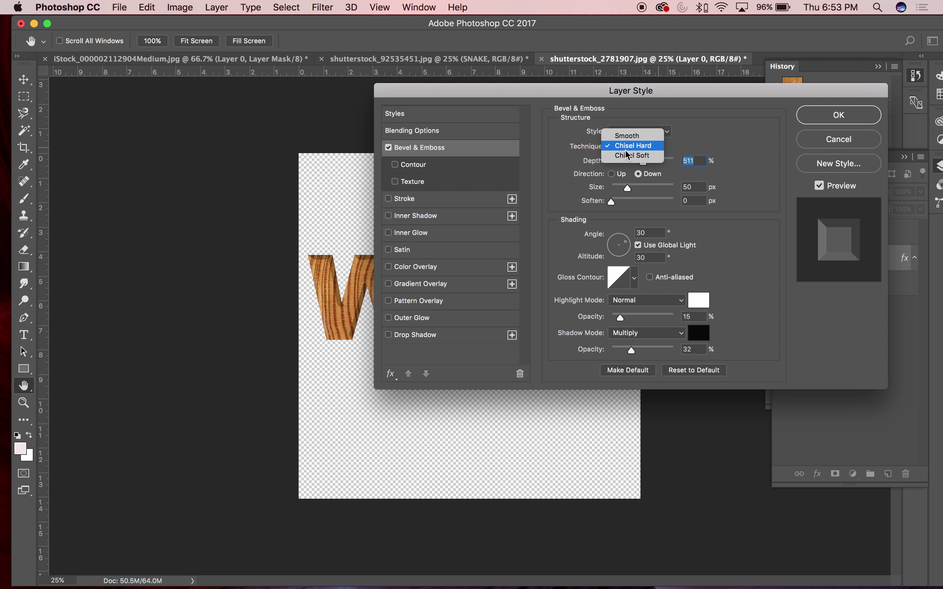
{"action": "left_click", "coordinate": [637, 137]}
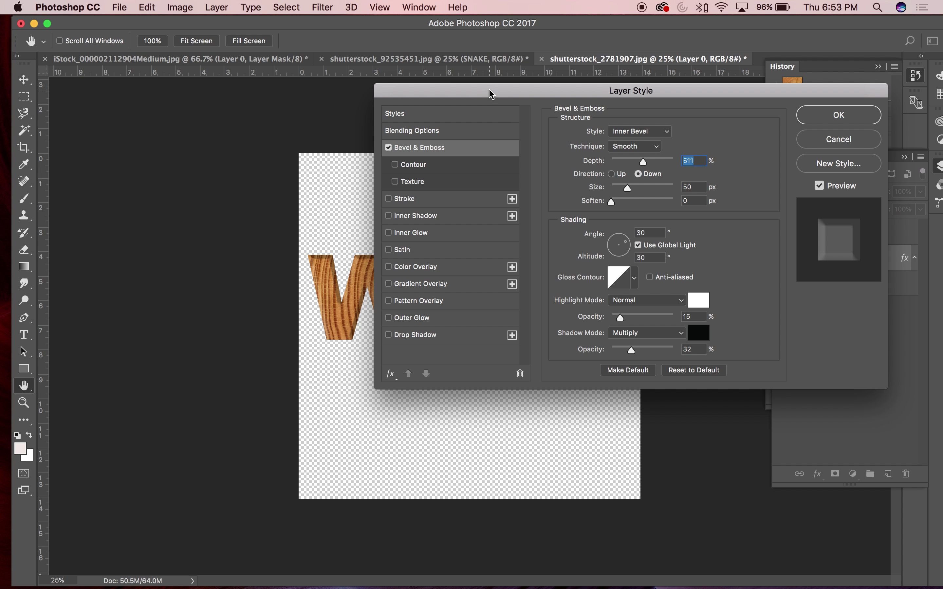
{"action": "left_click_drag", "start_coordinate": [491, 94], "coordinate": [520, 152]}
Set the bevel to Inner Bevel, Chisel Hard, direction Up, size 51 px, with increased depth
{"action": "left_click", "coordinate": [668, 188]}
{"action": "left_click", "coordinate": [667, 182]}
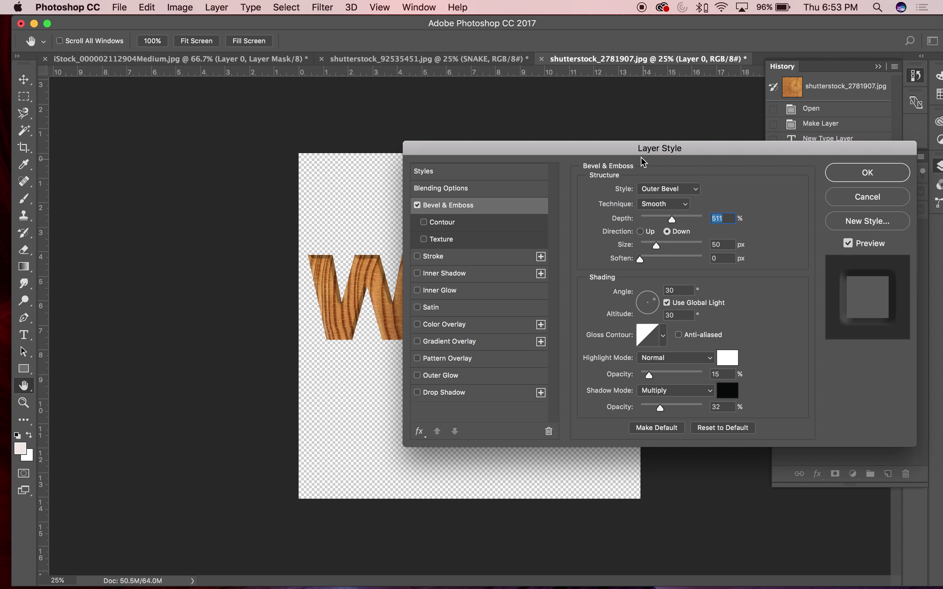
{"action": "left_click", "coordinate": [677, 189]}
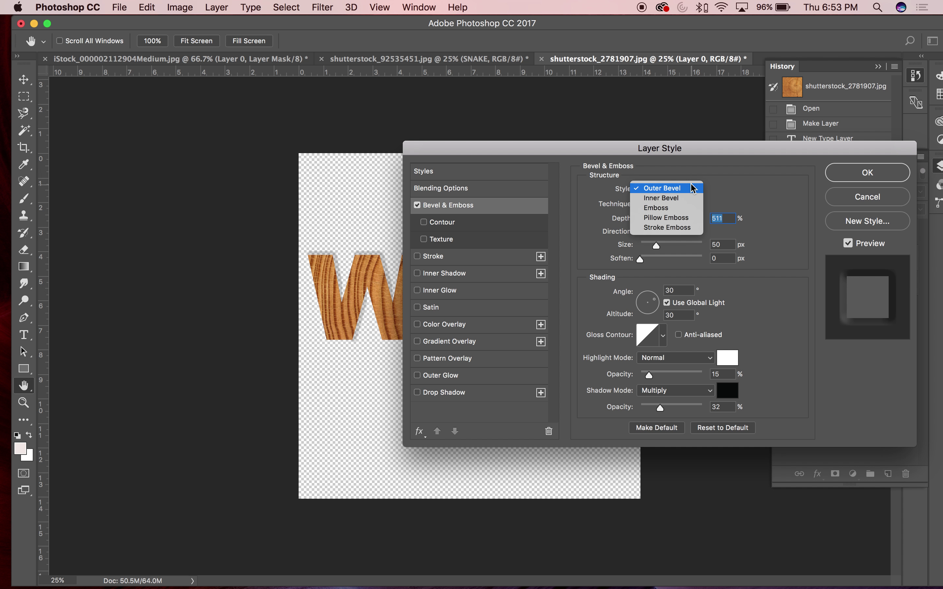
{"action": "left_click", "coordinate": [679, 199]}
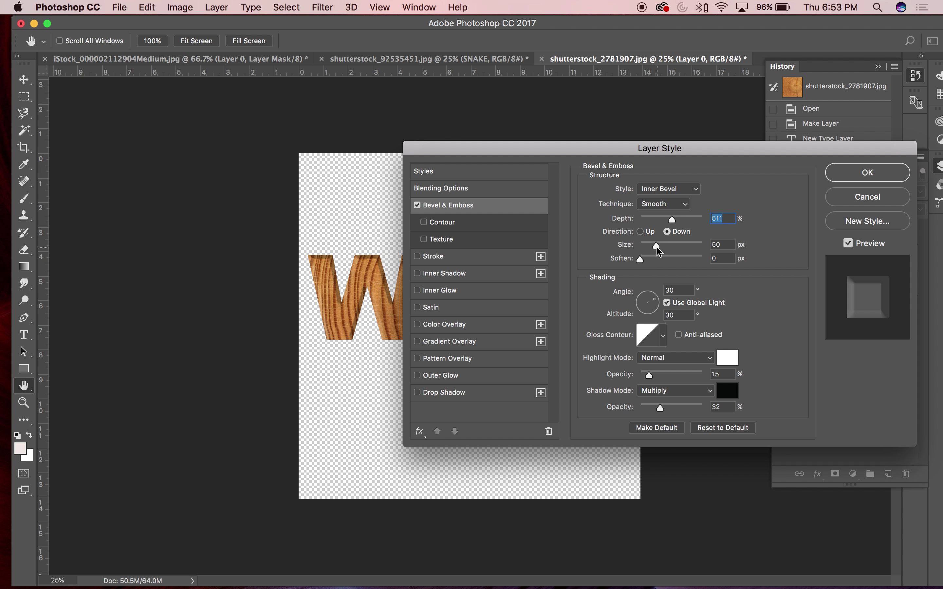
{"action": "key", "text": "Tab"}
{"action": "key", "text": "Tab"}
{"action": "left_click", "coordinate": [641, 231]}
{"action": "left_click", "coordinate": [663, 204]}
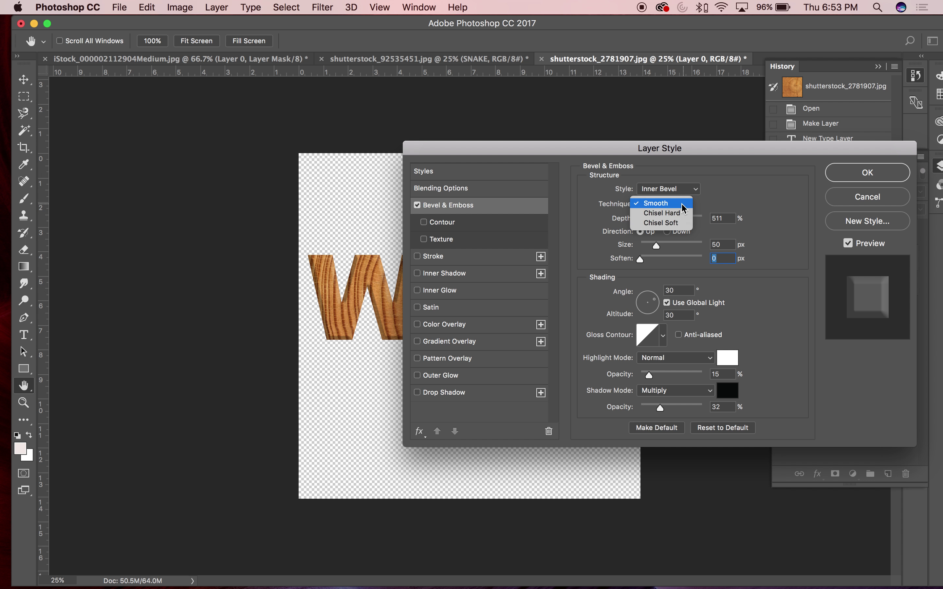
{"action": "left_click", "coordinate": [662, 214]}
{"action": "mouse_move", "coordinate": [657, 248]}
{"action": "left_mouse_down"}
{"action": "mouse_move", "coordinate": [668, 250]}
{"action": "mouse_move", "coordinate": [658, 252]}
{"action": "left_mouse_up"}
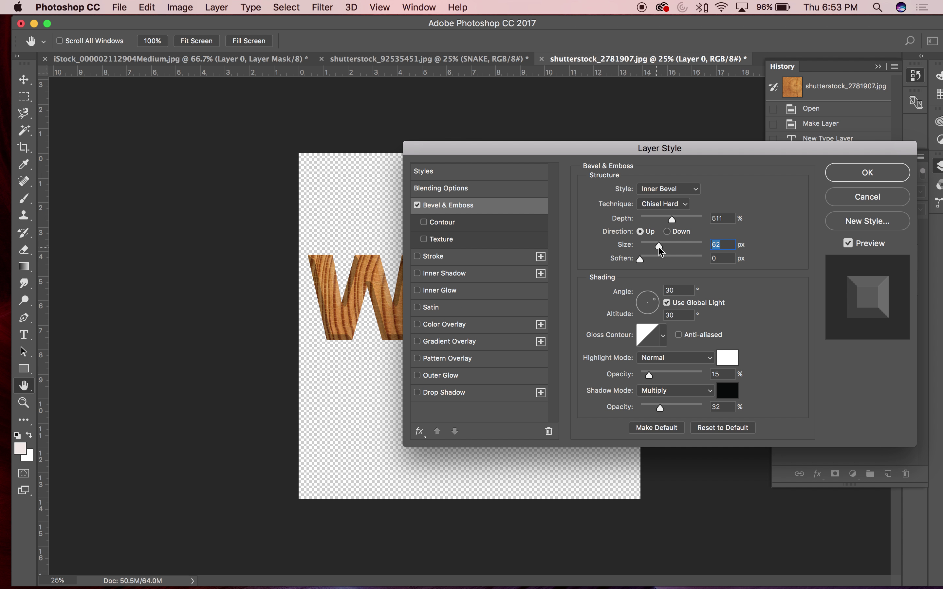
{"action": "left_click_drag", "start_coordinate": [619, 155], "coordinate": [622, 123]}
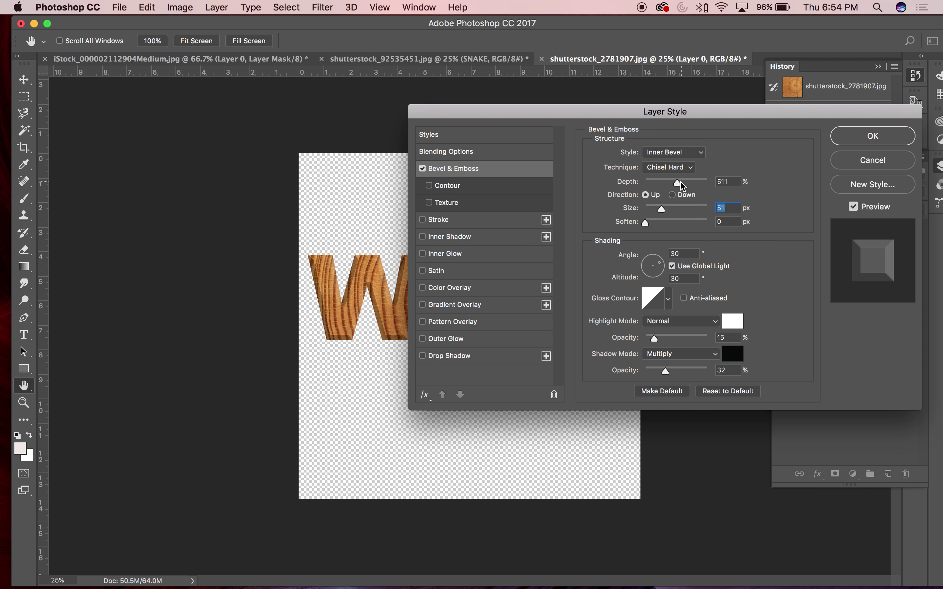
{"action": "left_click_drag", "start_coordinate": [680, 186], "coordinate": [701, 188]}
Set the bevel highlights to Darken at 25% and keep shadows on Multiply at 50%
{"action": "left_click", "coordinate": [644, 220]}
{"action": "left_click_drag", "start_coordinate": [629, 115], "coordinate": [859, 261]}
{"action": "left_click_drag", "start_coordinate": [834, 192], "coordinate": [755, 127]}
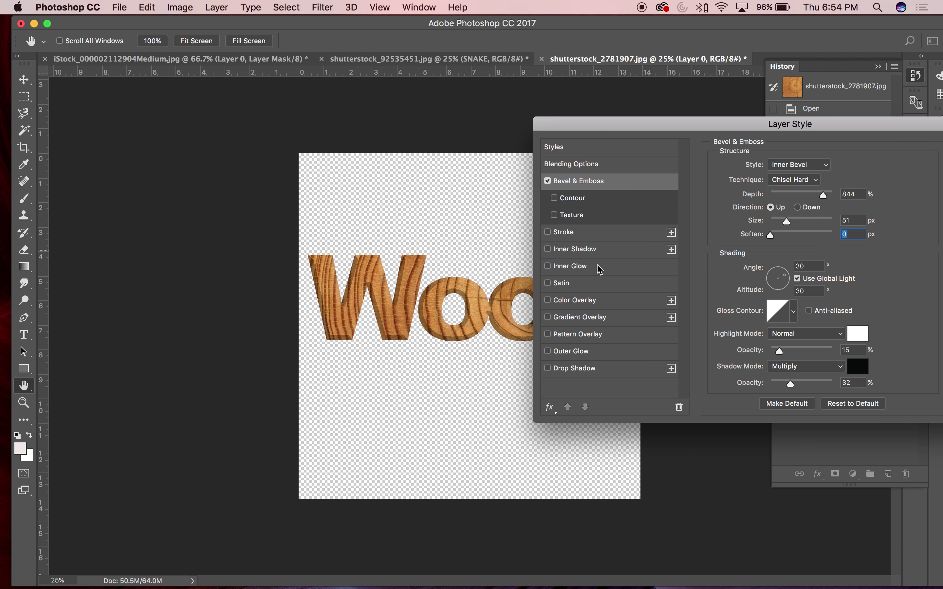
{"action": "left_click_drag", "start_coordinate": [784, 353], "coordinate": [802, 385]}
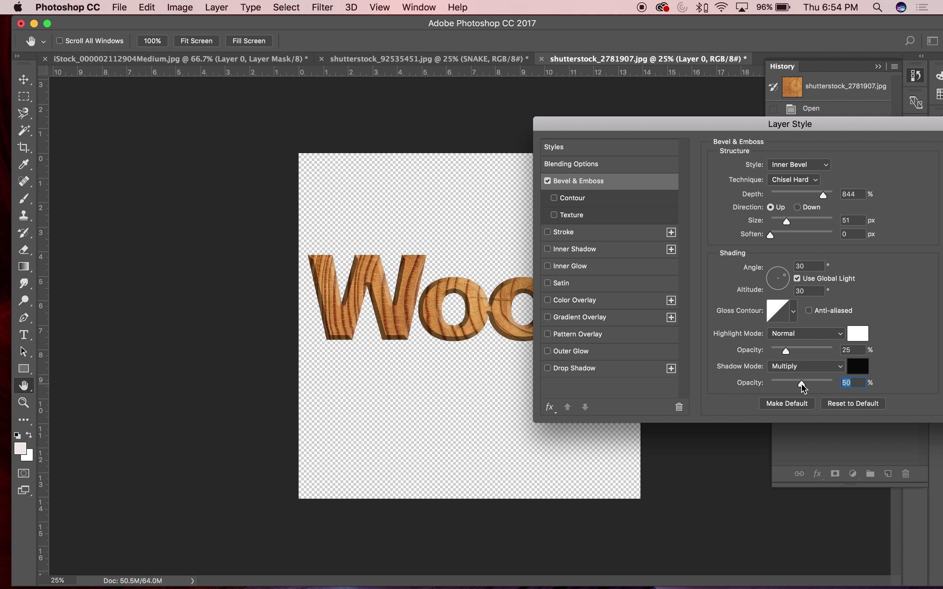
{"action": "left_click", "coordinate": [835, 375]}
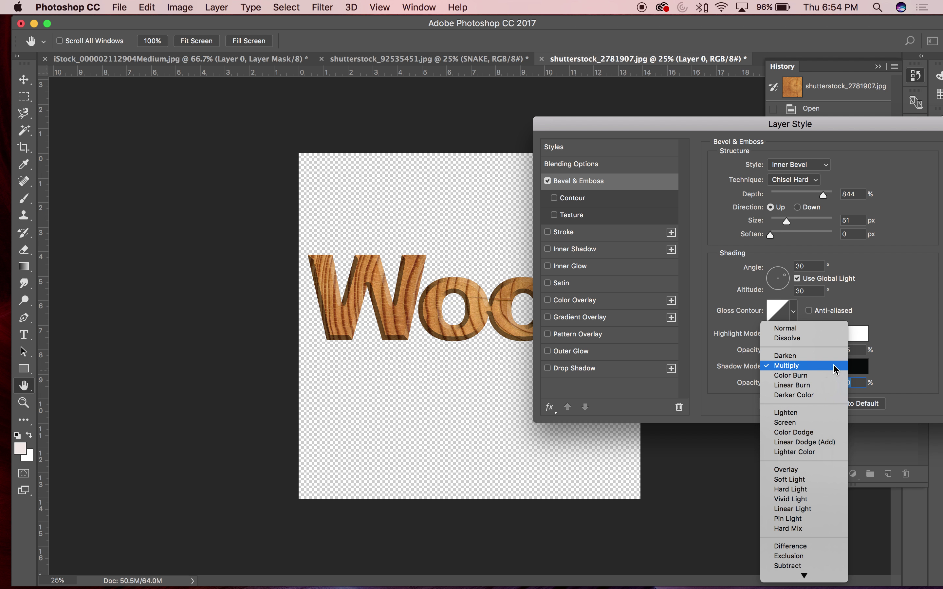
{"action": "left_click", "coordinate": [900, 316]}
{"action": "left_click", "coordinate": [814, 339]}
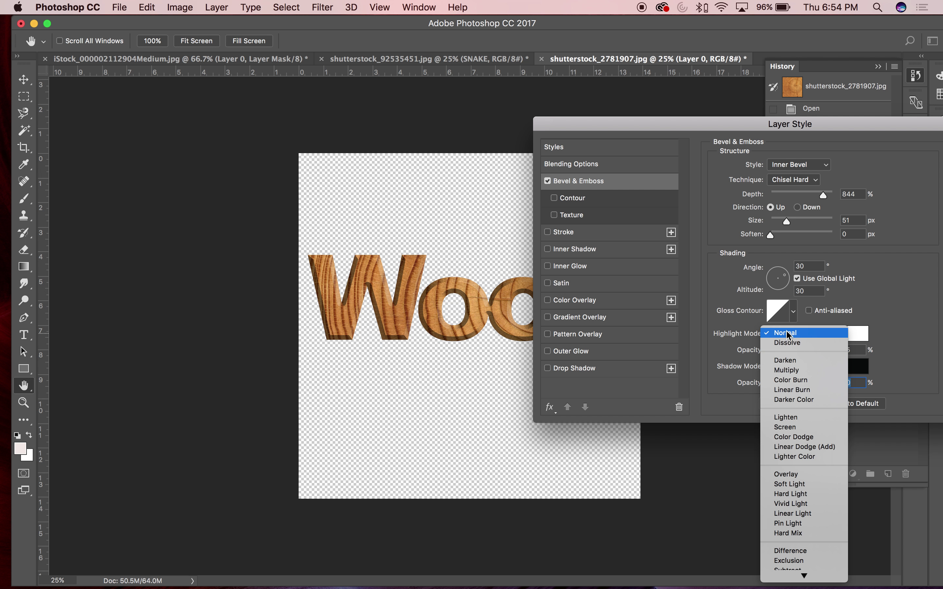
{"action": "left_click", "coordinate": [789, 361]}
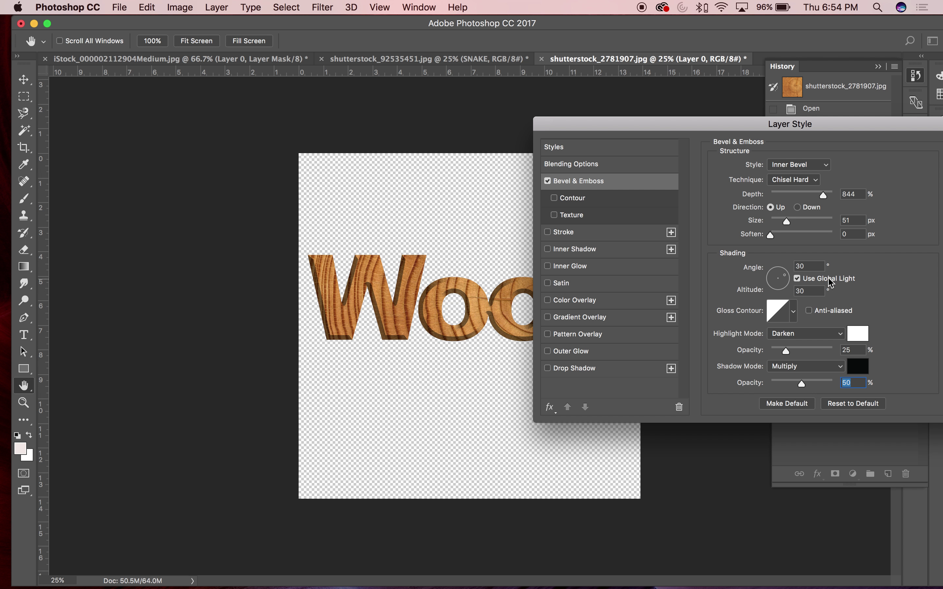
Apply a ring-shaped gloss contour and relight the bevel at angle -5°, altitude 32°
{"action": "left_click", "coordinate": [797, 311]}
{"action": "left_click", "coordinate": [756, 340]}
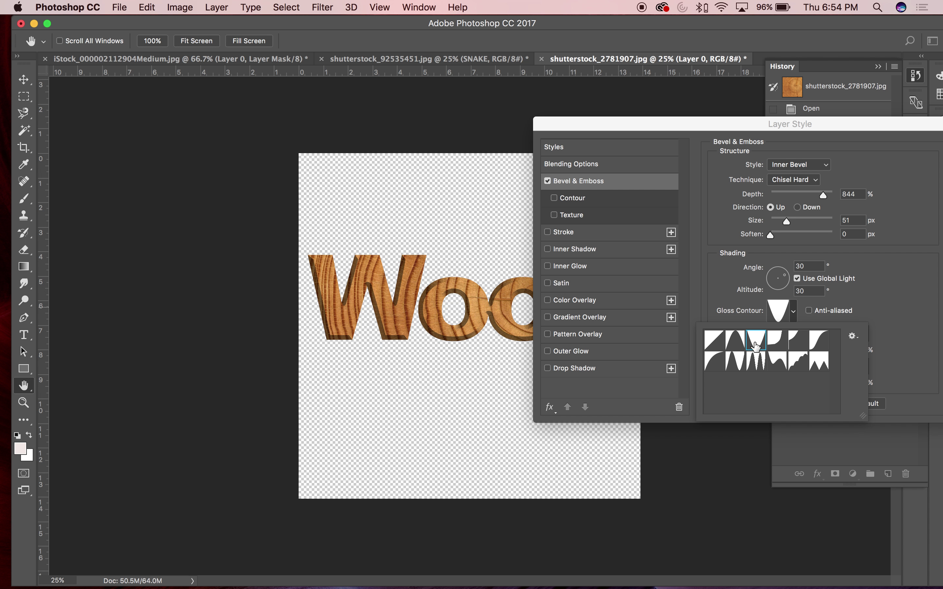
{"action": "left_click", "coordinate": [797, 313]}
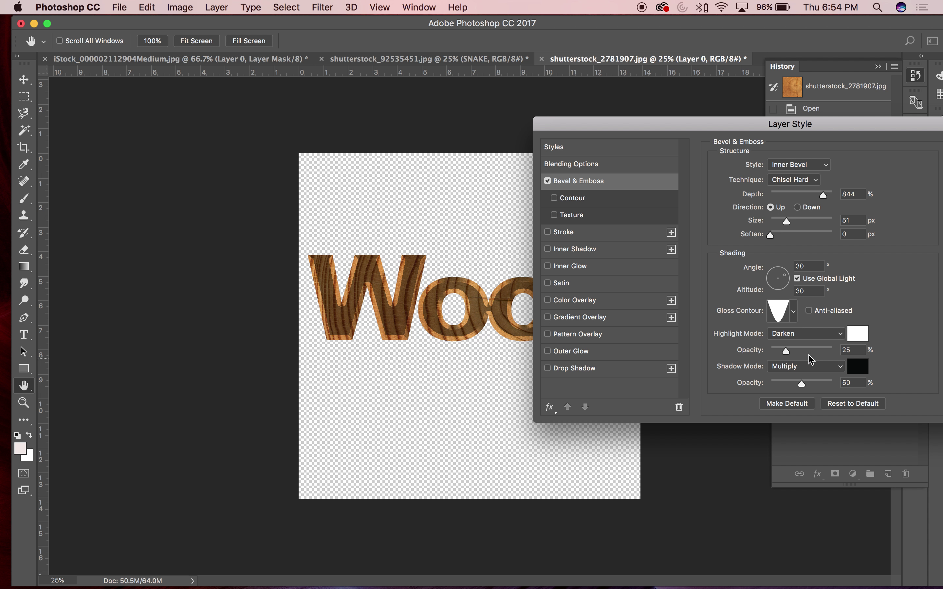
{"action": "left_click", "coordinate": [794, 312]}
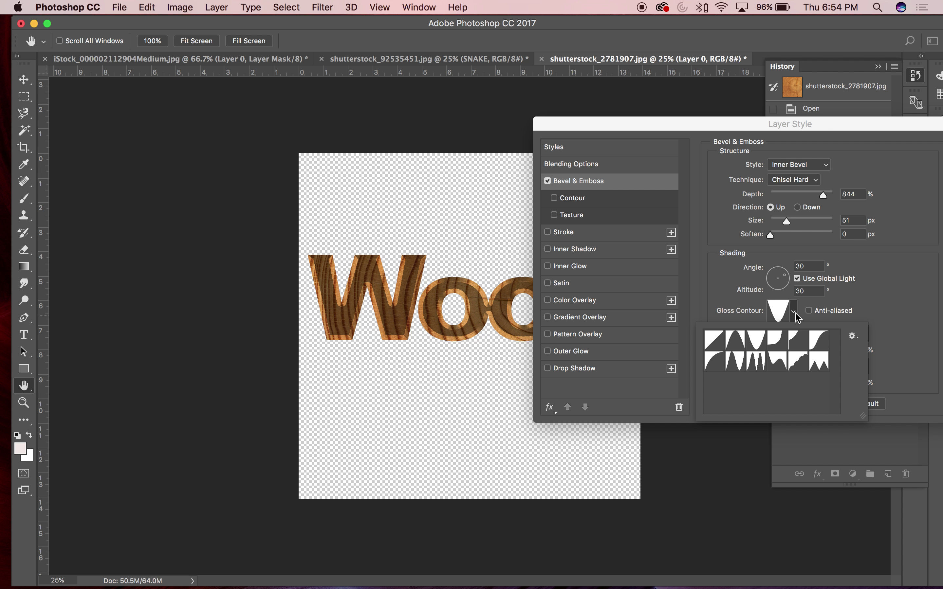
{"action": "left_click", "coordinate": [719, 370]}
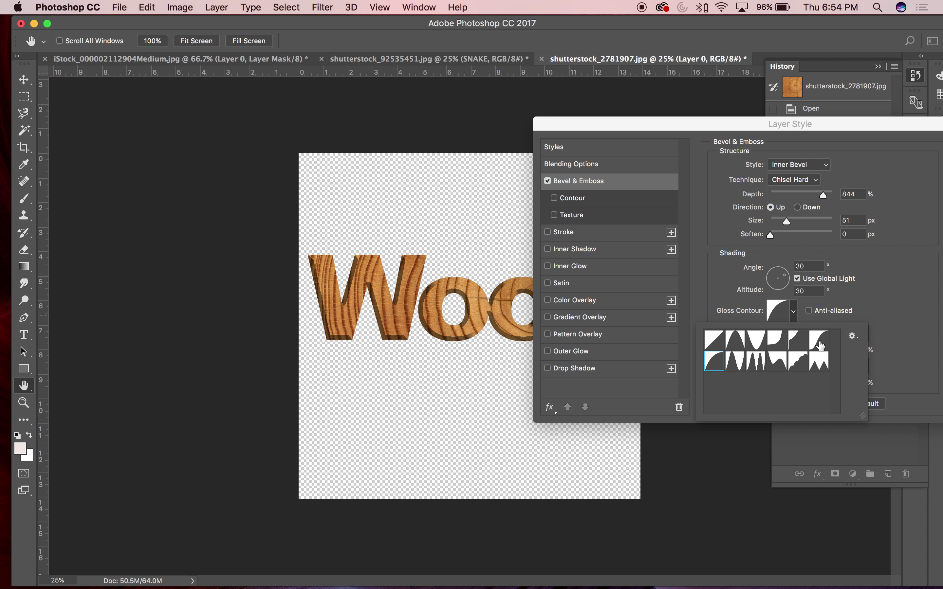
{"action": "left_click", "coordinate": [818, 361]}
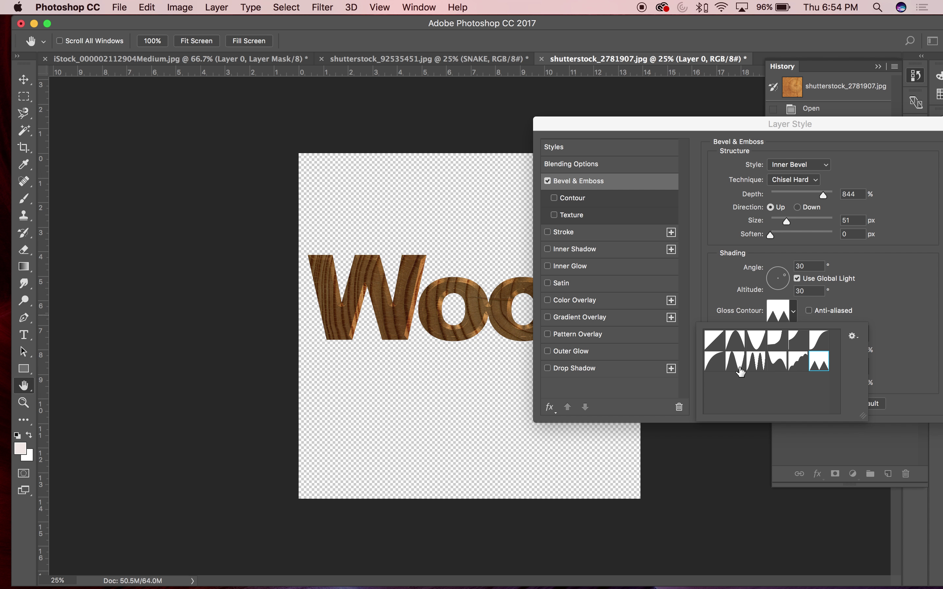
{"action": "left_click", "coordinate": [756, 365]}
{"action": "left_click", "coordinate": [735, 367]}
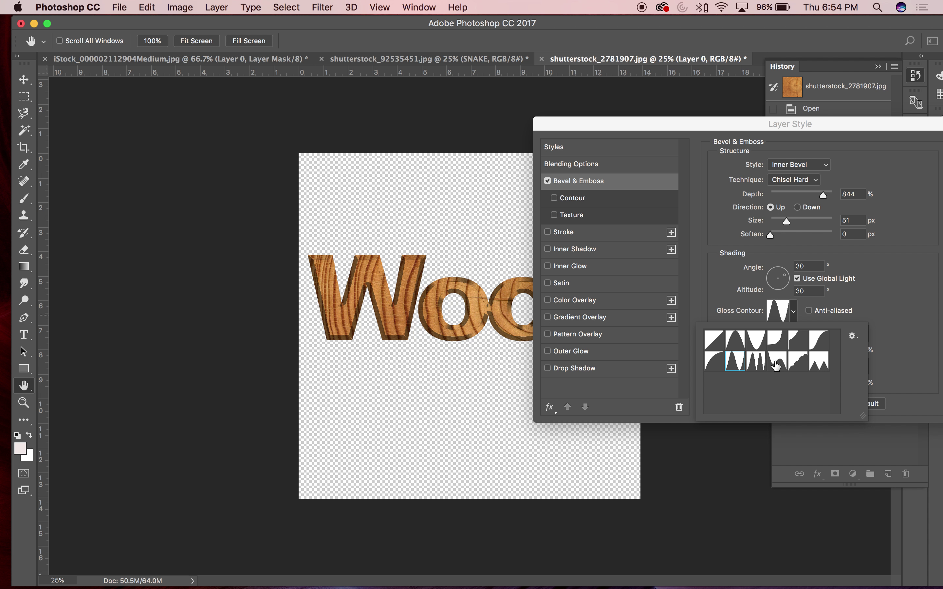
{"action": "left_click", "coordinate": [915, 274]}
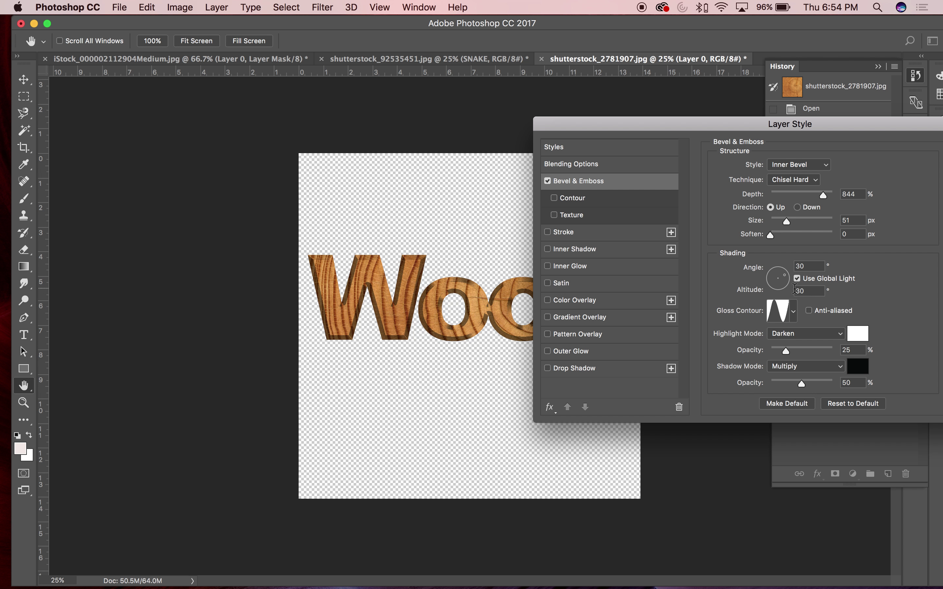
{"action": "left_click_drag", "start_coordinate": [782, 277], "coordinate": [785, 279]}
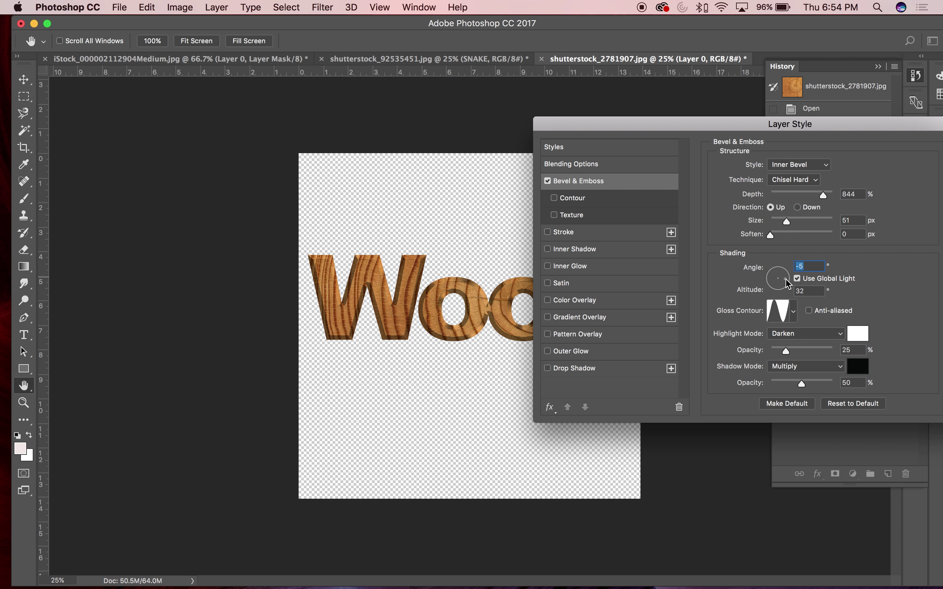